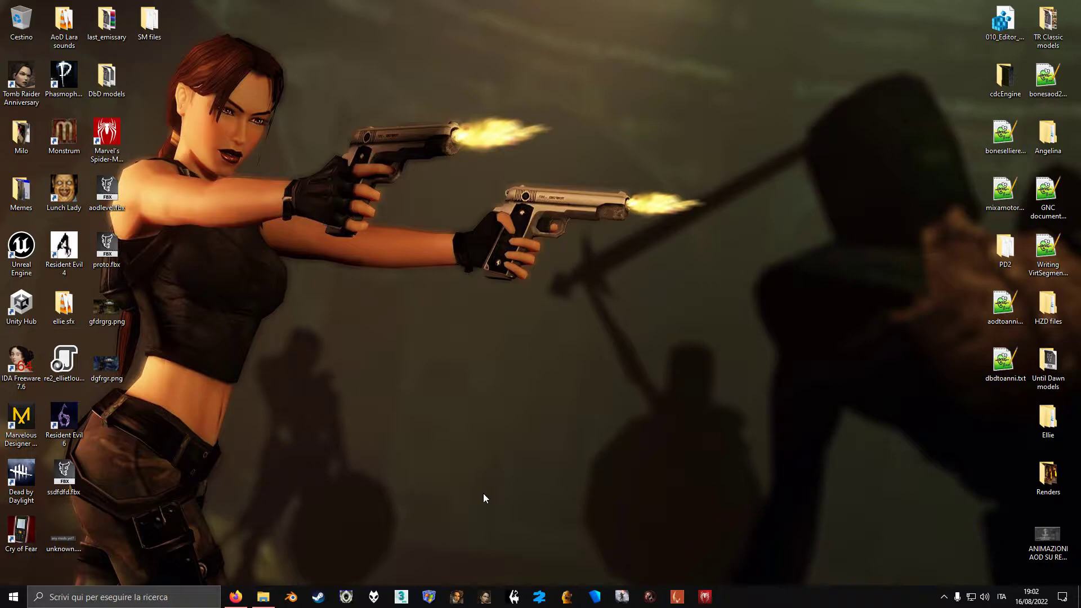
Bring Firefox forward, showing the TRAE-menu-hook GitHub releases page with v1.13 as latest.
{"action": "left_click", "coordinate": [236, 597]}
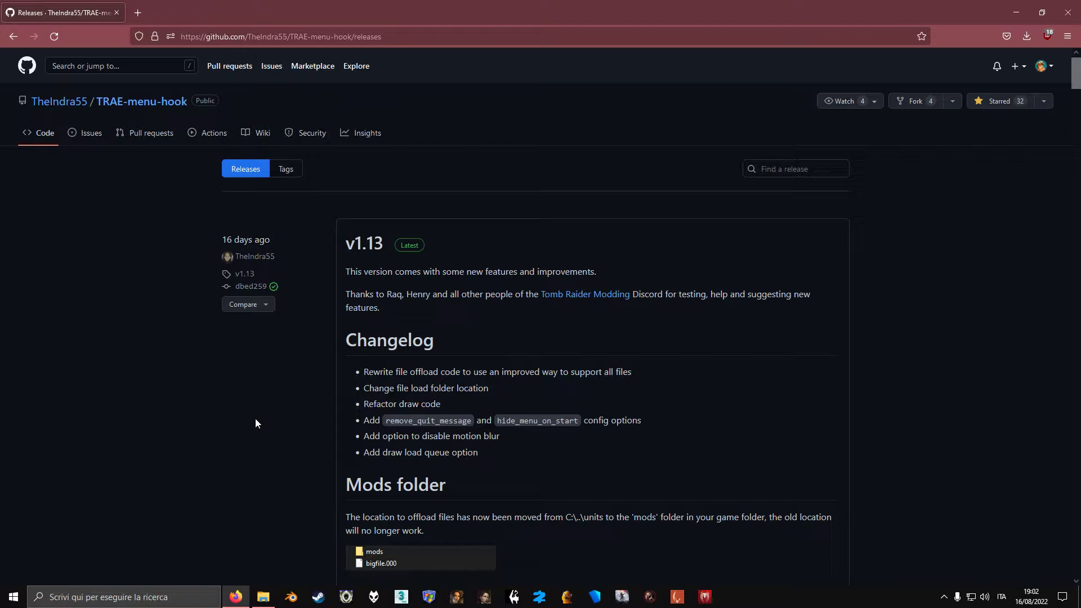
{"action": "scroll", "coordinate": [257, 423], "scroll_direction": "down", "scroll_amount": 2}
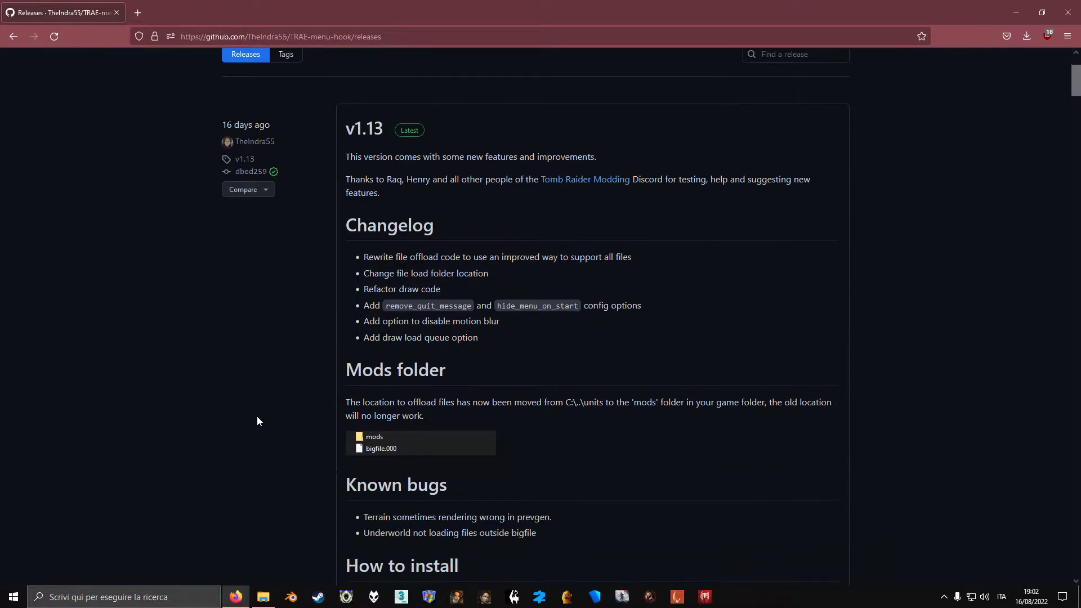
{"action": "scroll", "coordinate": [316, 321], "scroll_direction": "down", "scroll_amount": 7}
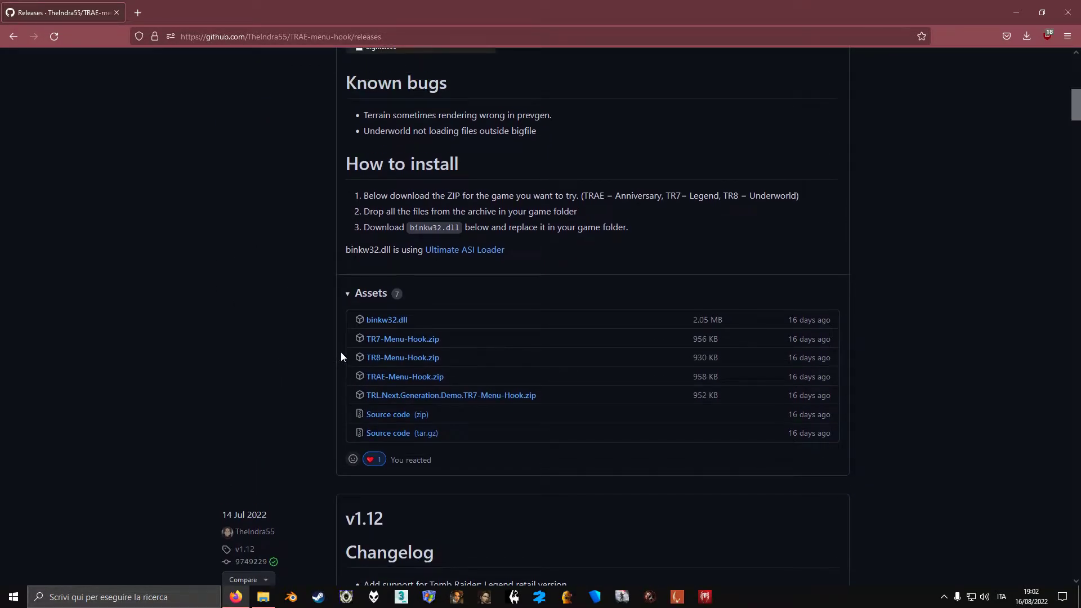
{"action": "scroll", "coordinate": [319, 371], "scroll_direction": "up", "scroll_amount": 9}
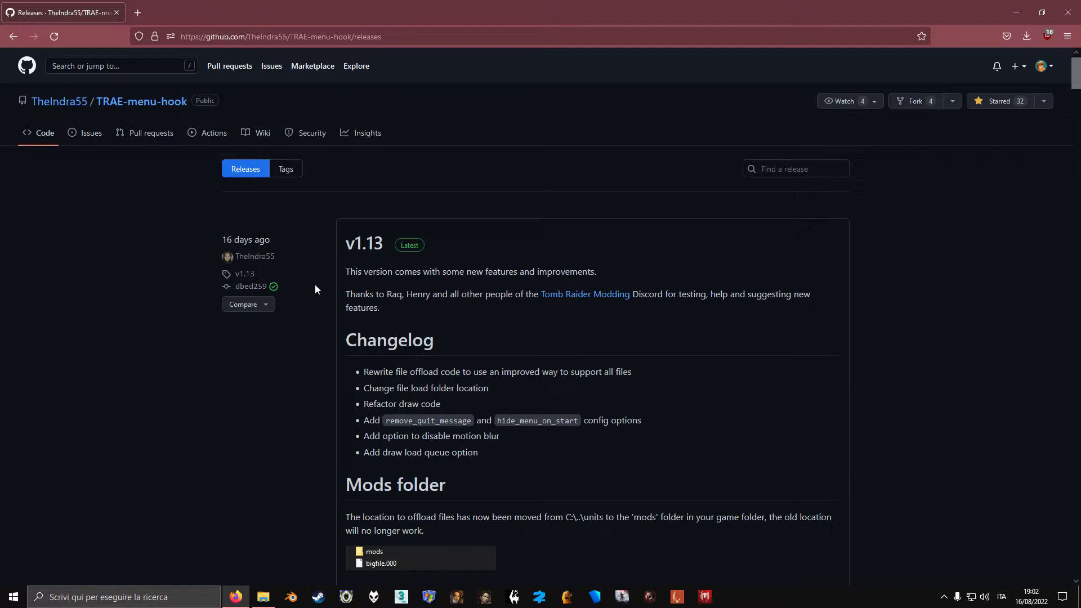
{"action": "scroll", "coordinate": [315, 285], "scroll_direction": "down", "scroll_amount": 4}
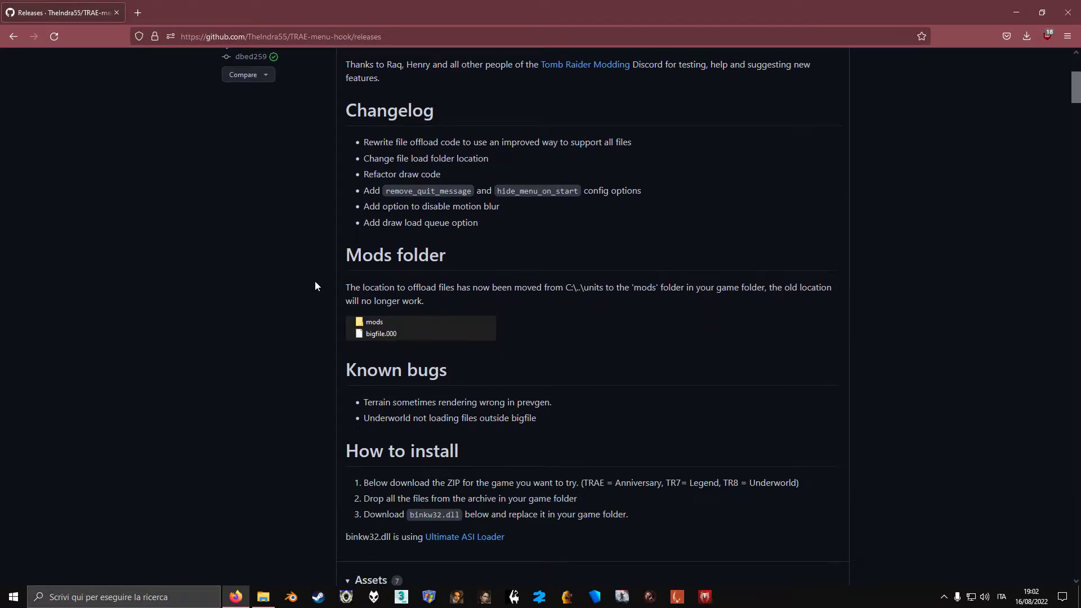
{"action": "left_click_drag", "start_coordinate": [325, 255], "coordinate": [353, 257]}
{"action": "left_click", "coordinate": [457, 255]}
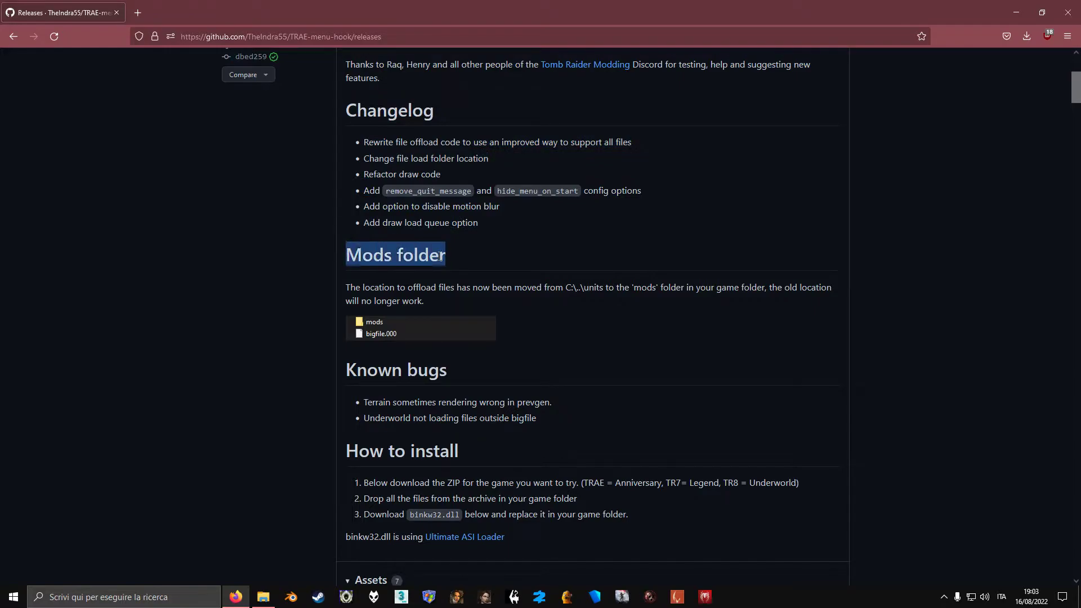
{"action": "left_click", "coordinate": [457, 259]}
{"action": "scroll", "coordinate": [493, 254], "scroll_direction": "down", "scroll_amount": 1}
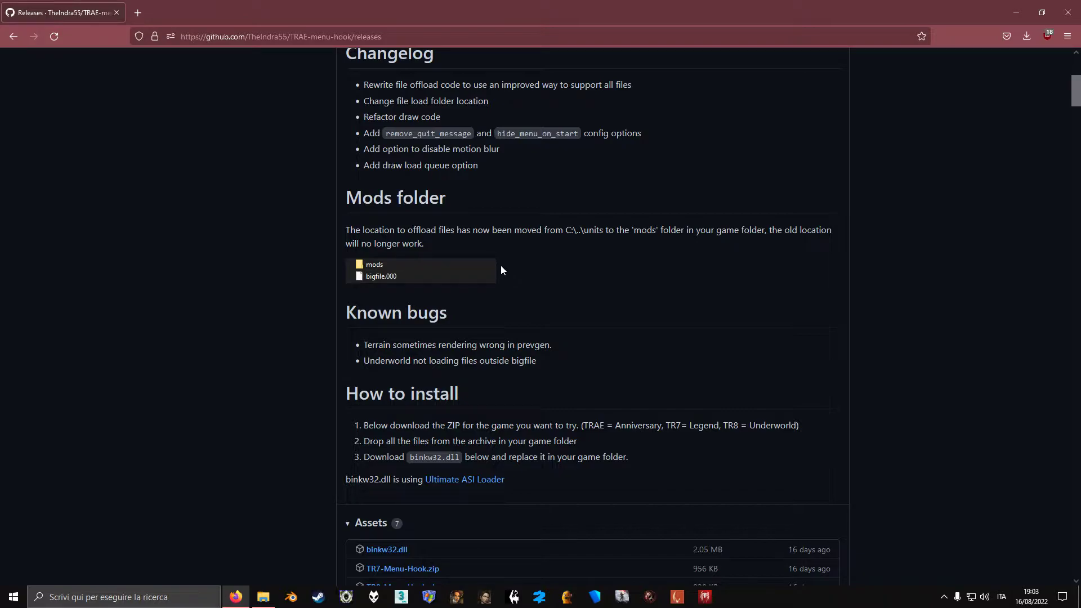
{"action": "scroll", "coordinate": [543, 278], "scroll_direction": "down", "scroll_amount": 3}
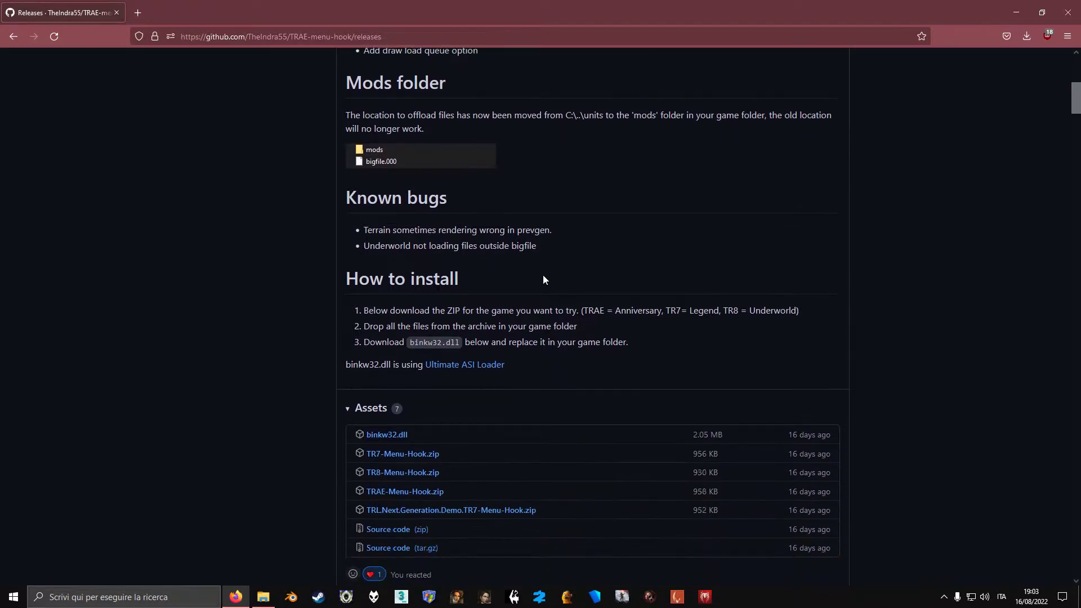
{"action": "scroll", "coordinate": [533, 282], "scroll_direction": "down", "scroll_amount": 2}
{"action": "scroll", "coordinate": [521, 286], "scroll_direction": "down", "scroll_amount": 2}
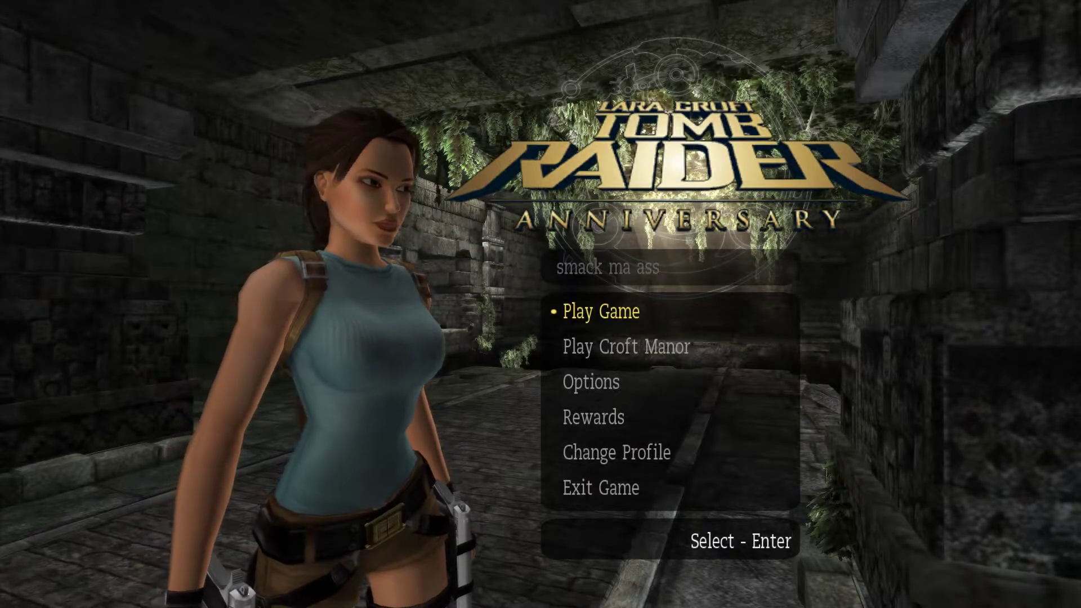
Start the Croft Manor level and move Lara briefly to check the game runs.
{"action": "key", "text": "Down"}
{"action": "key", "text": "Return"}
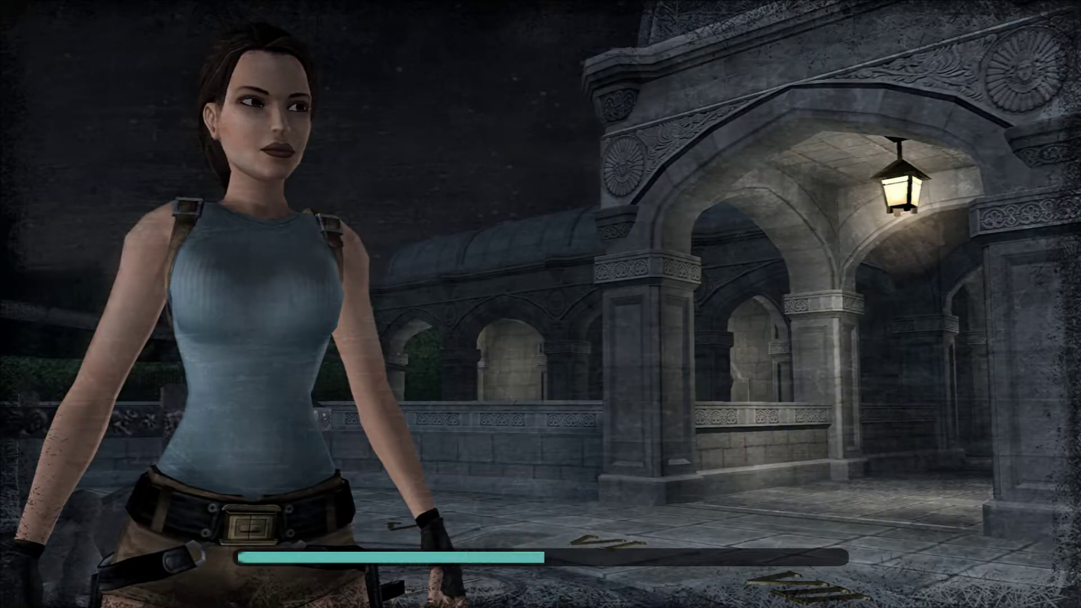
{"action": "key", "text": "s"}
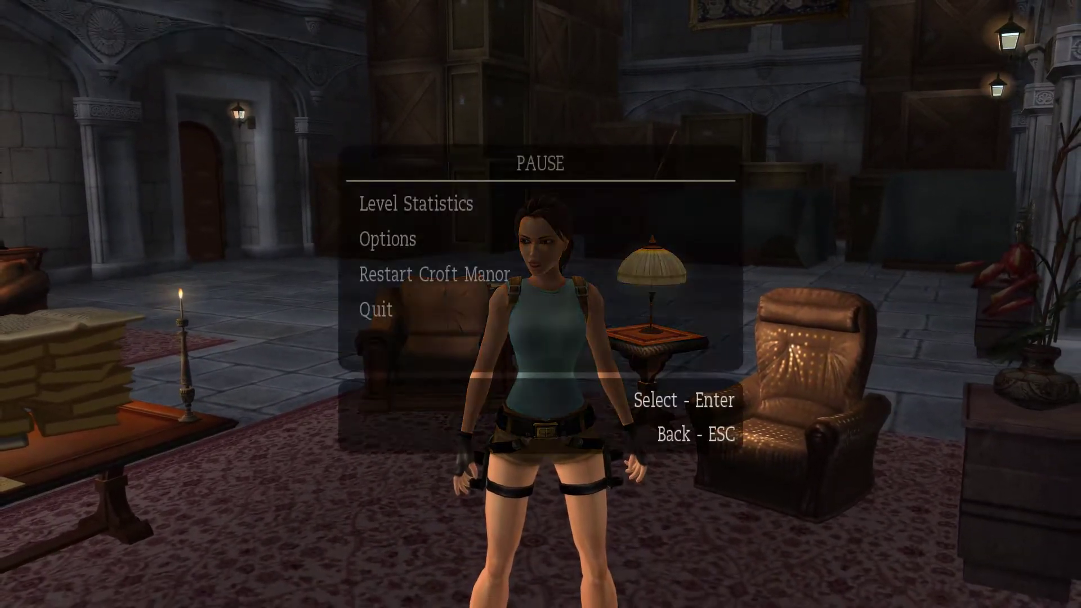
Quit the level to the main menu, then exit Tomb Raider: Anniversary, confirming Yes each time.
{"action": "key", "text": "Up"}
{"action": "key", "text": "Return"}
{"action": "key", "text": "Up"}
{"action": "key", "text": "Return"}
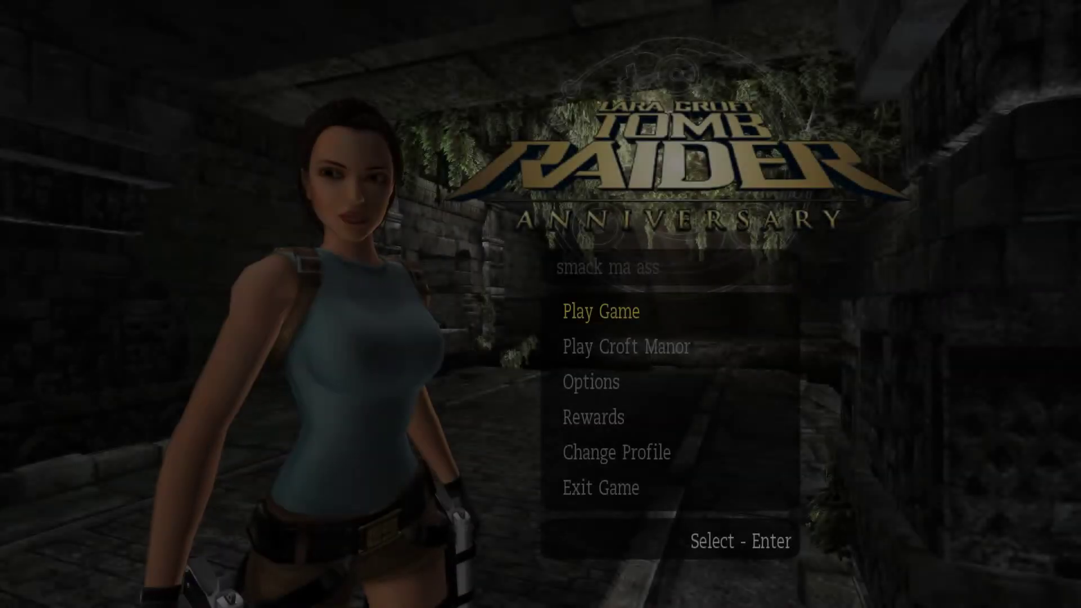
{"action": "key", "text": "Up"}
{"action": "key", "text": "Return"}
{"action": "key", "text": "Up"}
{"action": "key", "text": "Return"}
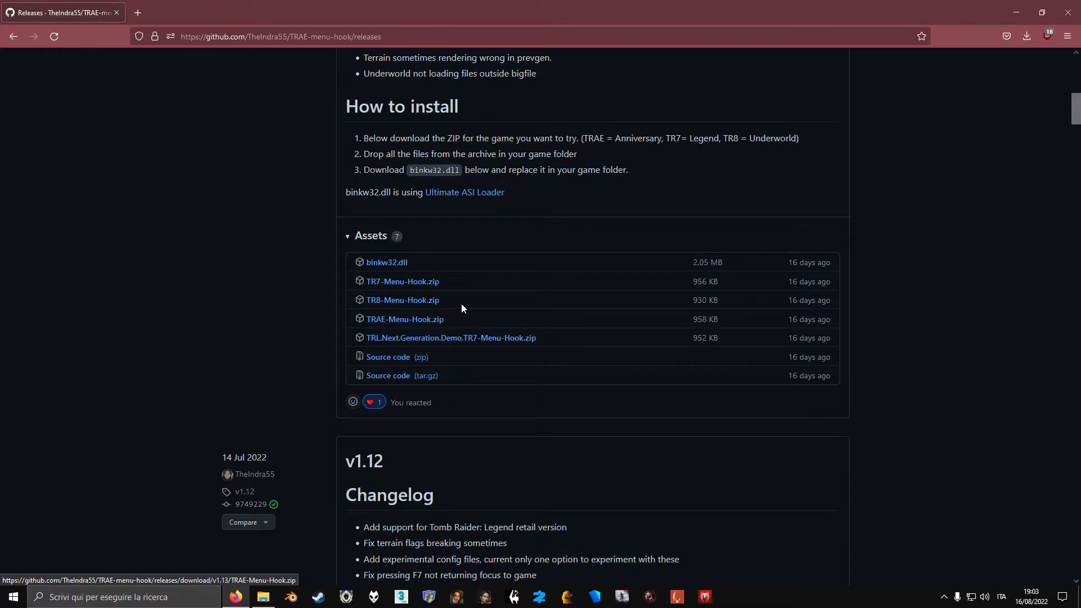
Download TRAE-Menu-Hook.zip from the release Assets and switch to File Explorer.
{"action": "left_click", "coordinate": [420, 319]}
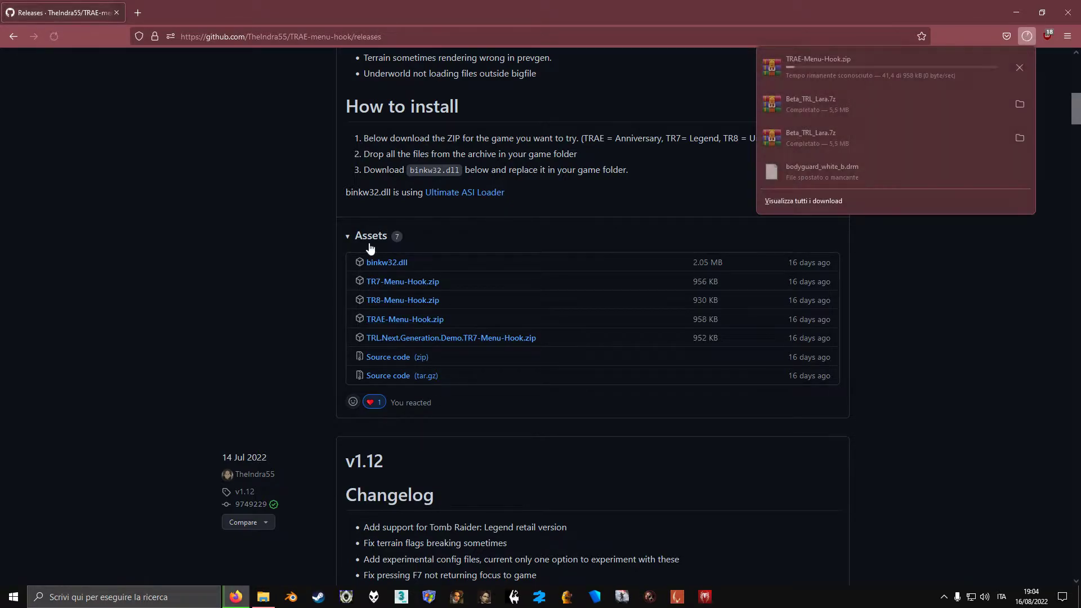
{"action": "left_click", "coordinate": [262, 596]}
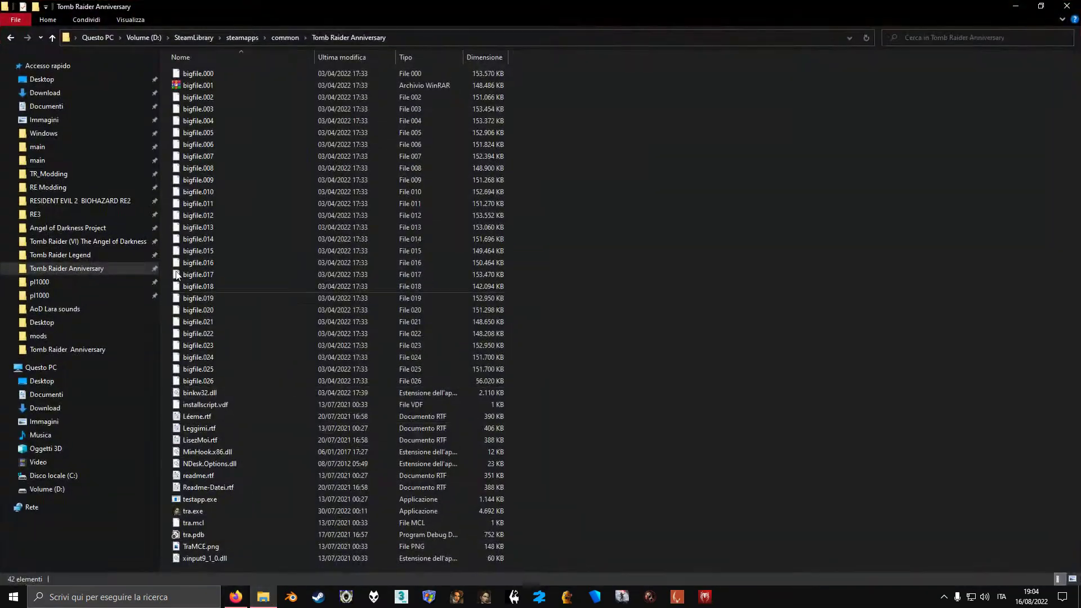
Extract TRAE-Menu-Hook.zip in Download into a TRAE-Menu-Hook folder with 7-Zip.
{"action": "left_click", "coordinate": [91, 93]}
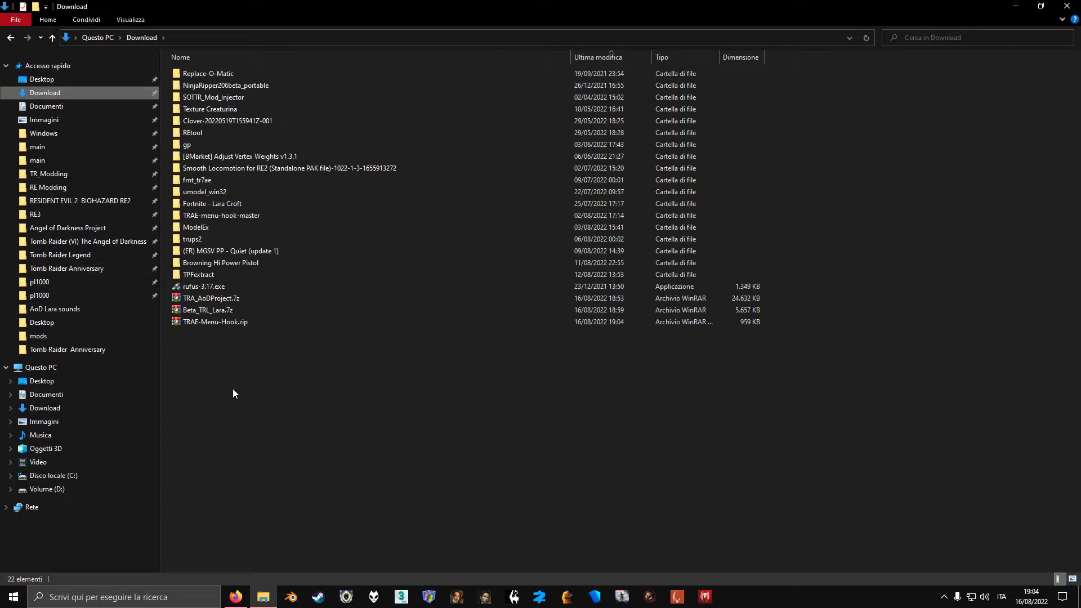
{"action": "right_click", "coordinate": [194, 322]}
{"action": "mouse_move", "coordinate": [228, 121]}
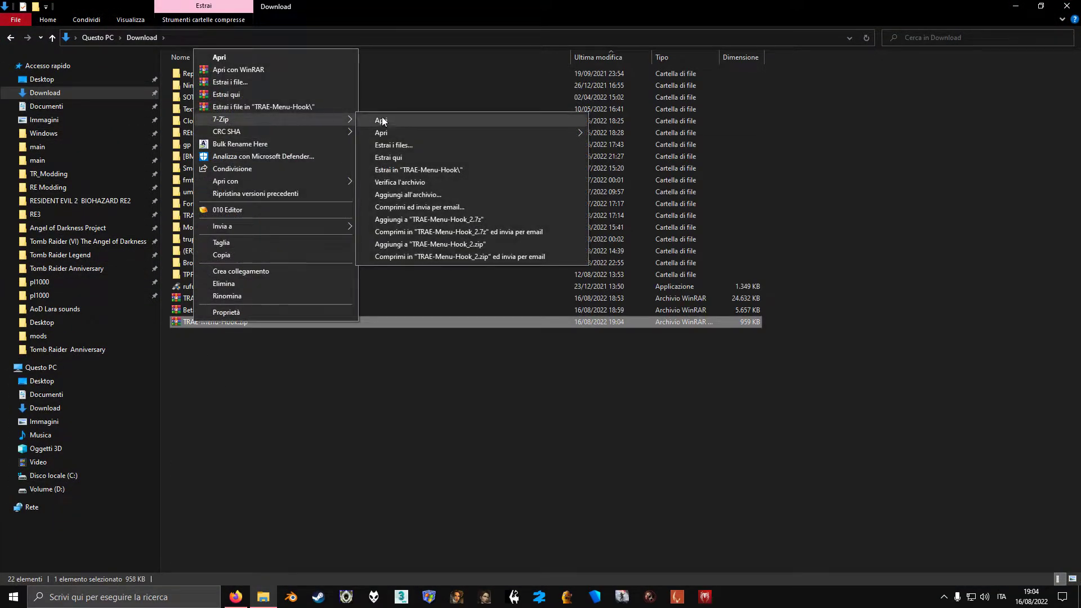
{"action": "left_click", "coordinate": [408, 168]}
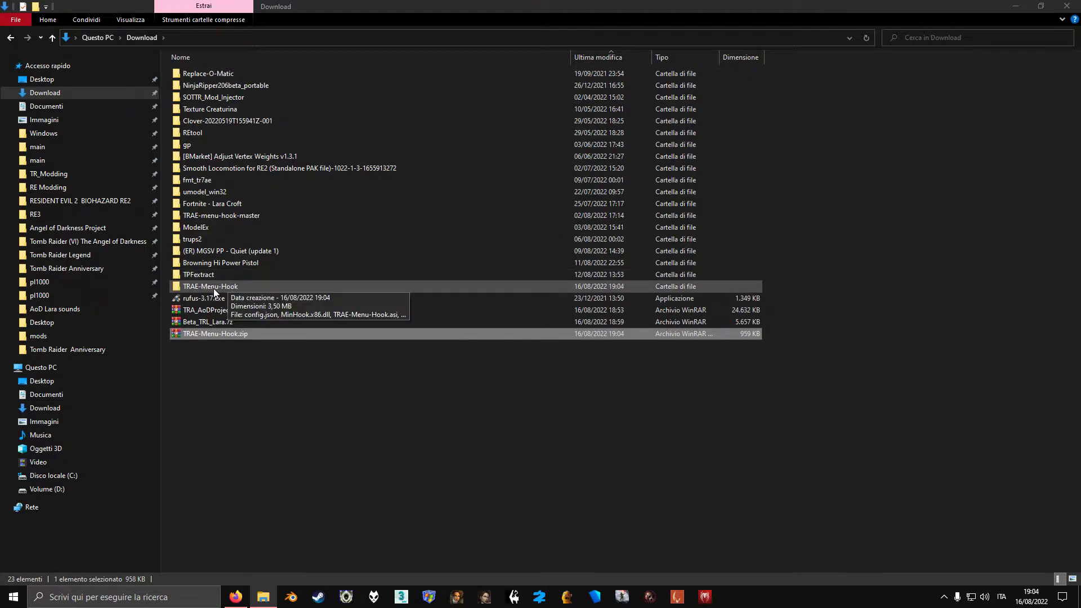
Copy the four extracted menu hook files into the Tomb Raider Anniversary folder, replacing existing files.
{"action": "double_click", "coordinate": [214, 288]}
{"action": "left_click_drag", "start_coordinate": [197, 189], "coordinate": [235, 106]}
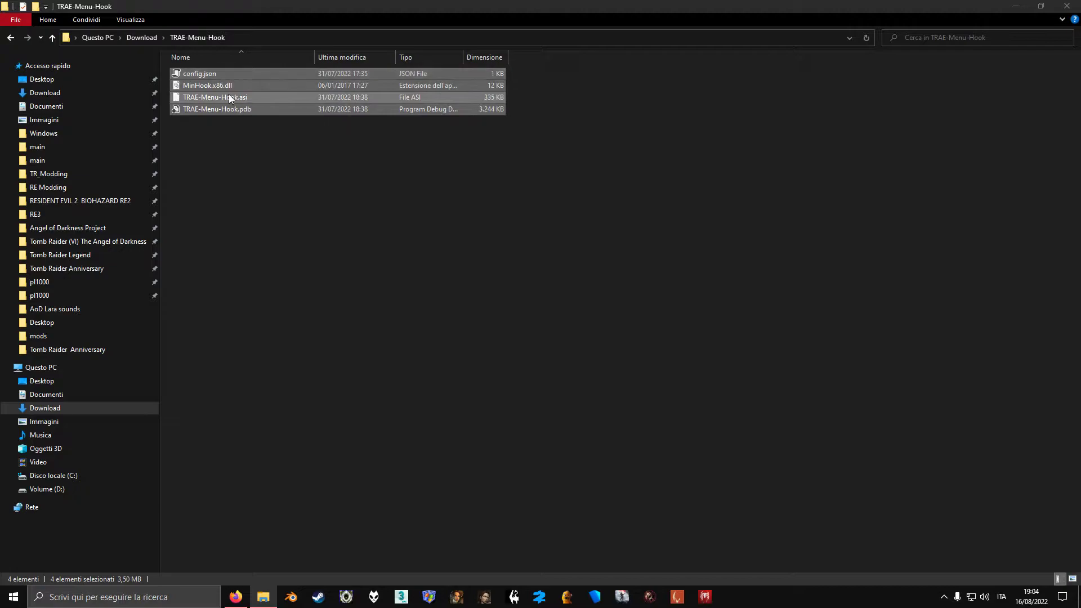
{"action": "right_click", "coordinate": [229, 94]}
{"action": "left_click", "coordinate": [250, 265]}
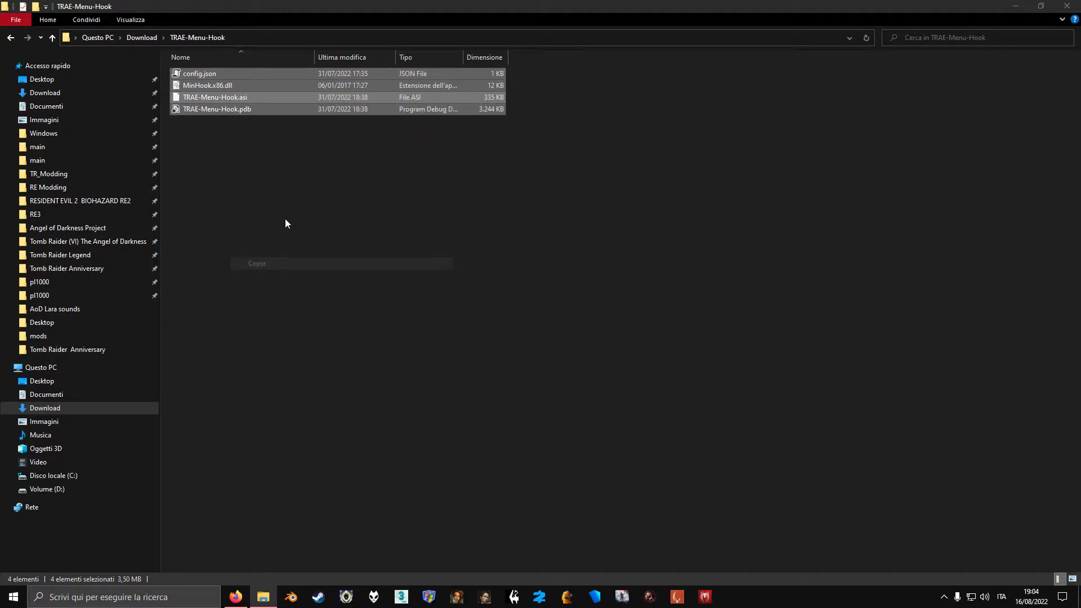
{"action": "left_click", "coordinate": [137, 270]}
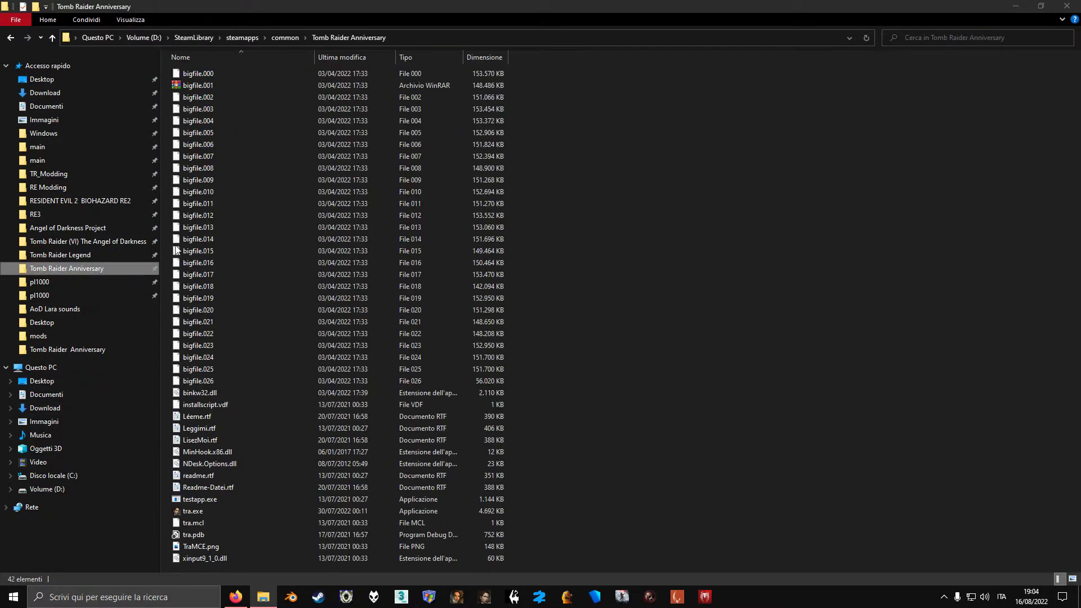
{"action": "right_click", "coordinate": [559, 184]}
{"action": "left_click", "coordinate": [588, 262]}
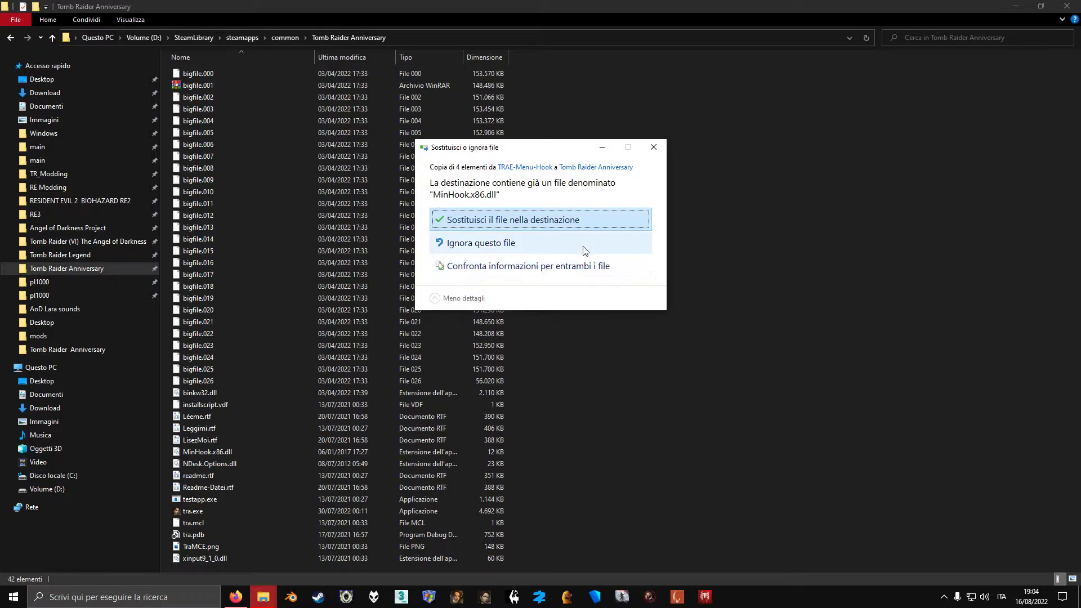
{"action": "left_click", "coordinate": [576, 219]}
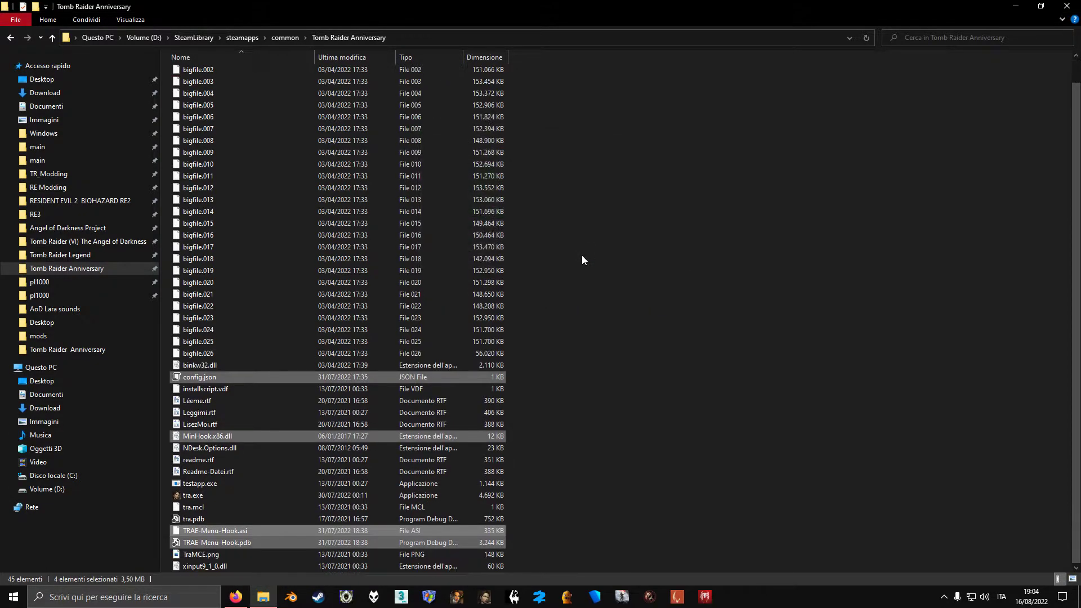
Download binkw32.dll from the GitHub release page and return to File Explorer.
{"action": "left_click", "coordinate": [236, 597]}
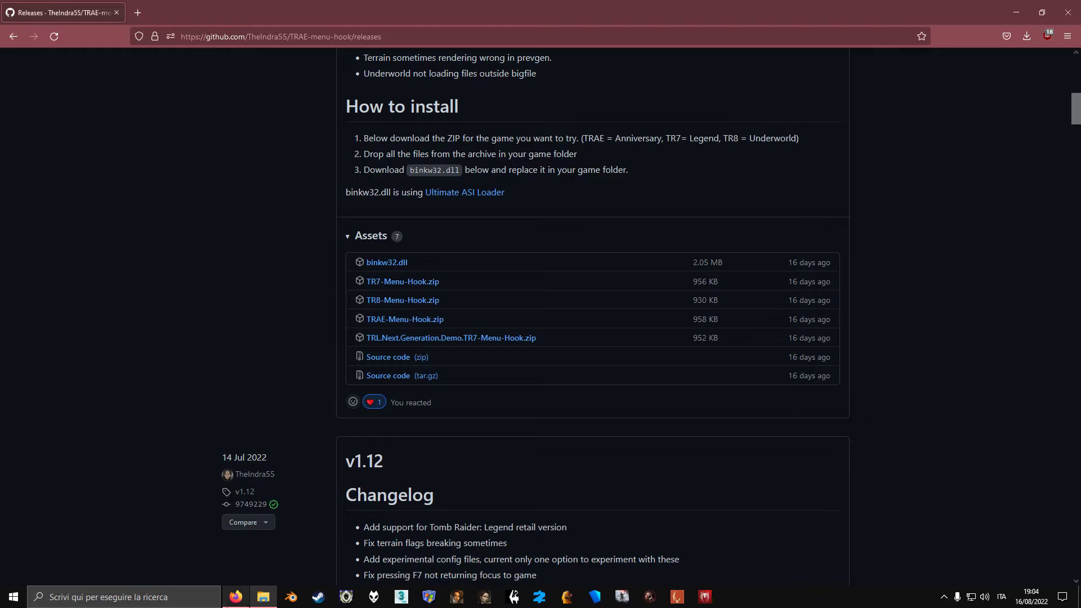
{"action": "left_click", "coordinate": [386, 271]}
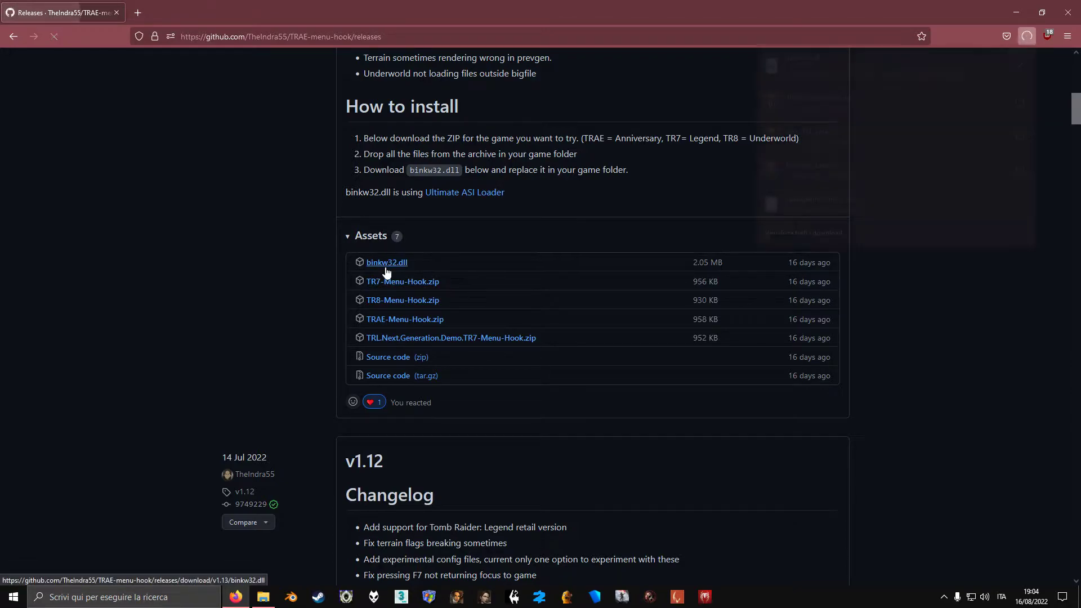
{"action": "left_click", "coordinate": [263, 597]}
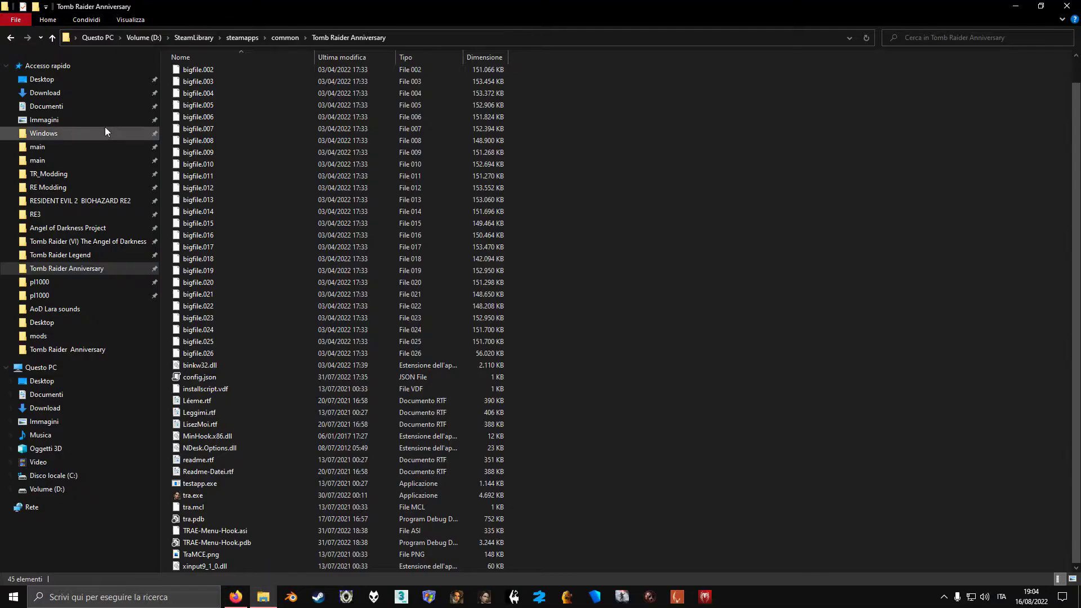
Copy binkw32.dll from Download into the Anniversary folder, replacing the old one, then launch the game.
{"action": "left_click", "coordinate": [85, 93]}
{"action": "left_click", "coordinate": [197, 345]}
{"action": "right_click", "coordinate": [202, 345]}
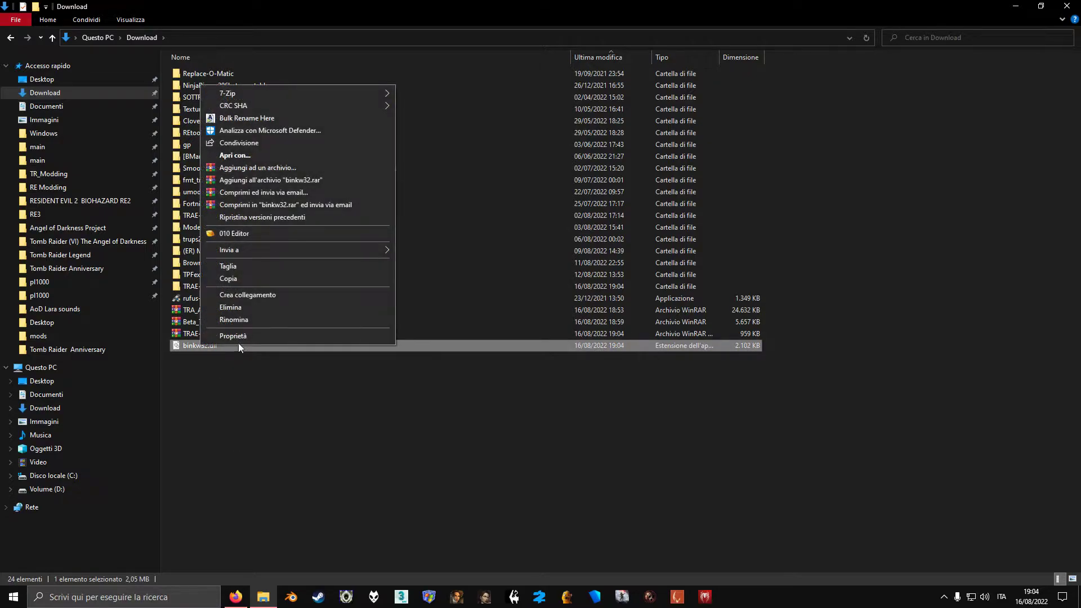
{"action": "left_click", "coordinate": [228, 278]}
{"action": "left_click", "coordinate": [67, 268]}
{"action": "right_click", "coordinate": [594, 220]}
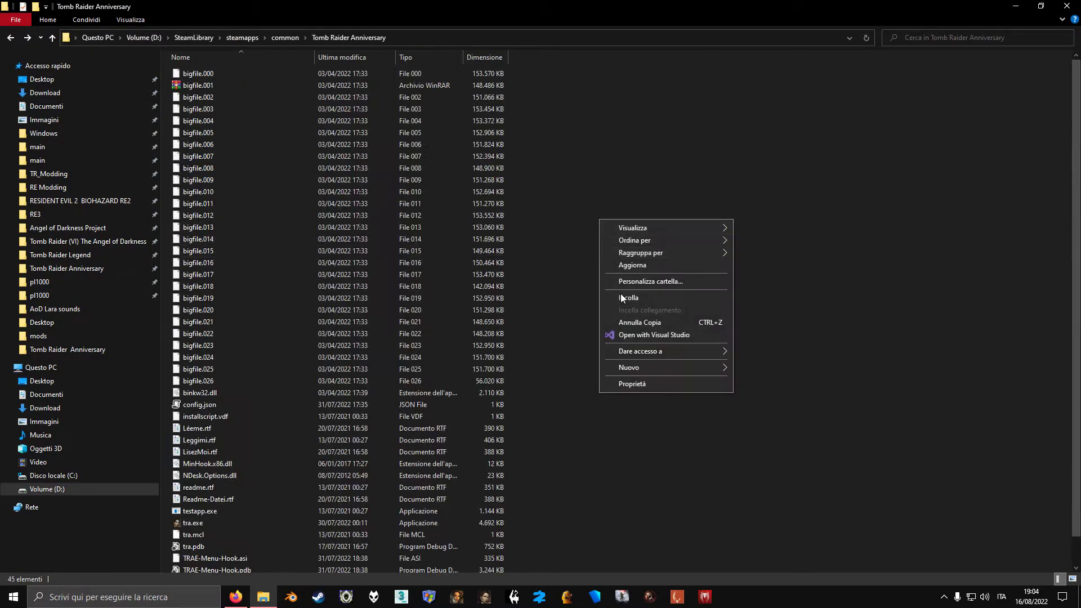
{"action": "left_click", "coordinate": [617, 297]}
{"action": "left_click", "coordinate": [544, 211]}
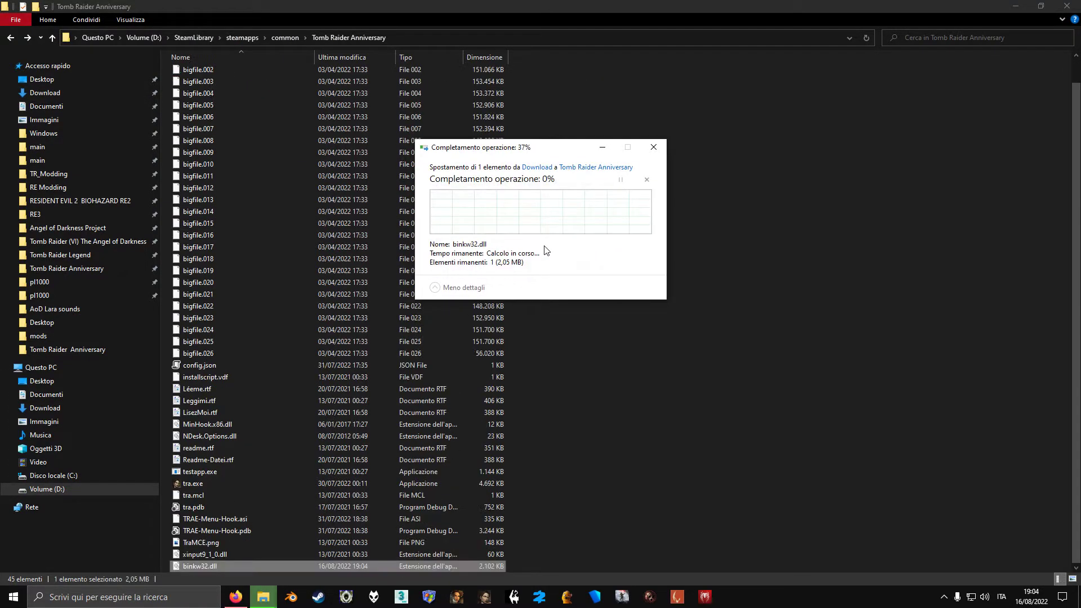
{"action": "left_click", "coordinate": [594, 347]}
{"action": "left_click", "coordinate": [483, 596]}
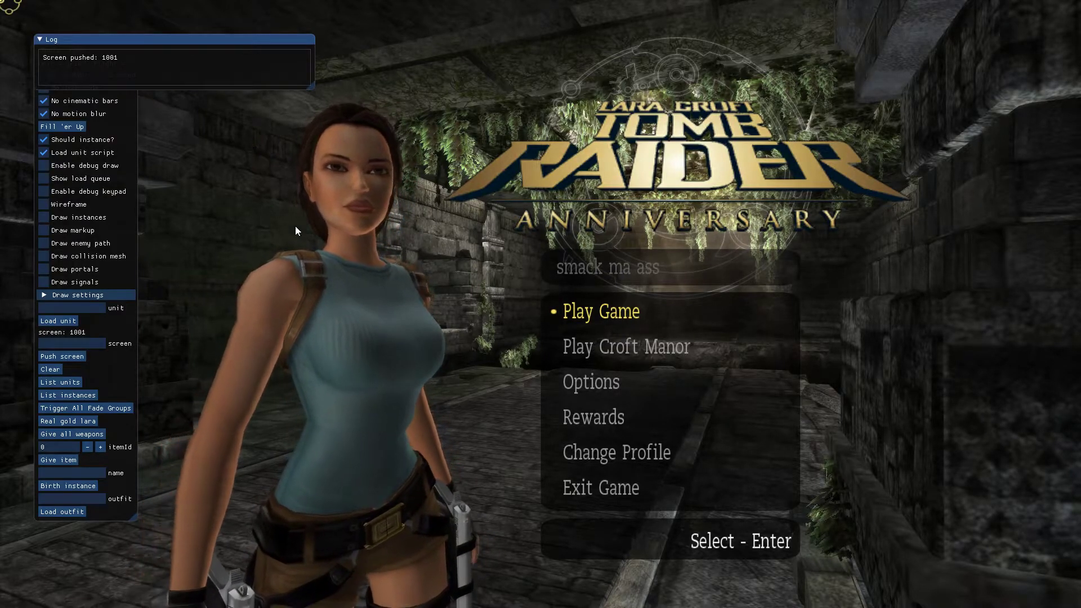
Resize and reposition the menu hook's debug menu and log panels on the title screen.
{"action": "left_click_drag", "start_coordinate": [137, 175], "coordinate": [299, 176]}
{"action": "left_click_drag", "start_coordinate": [313, 68], "coordinate": [261, 95]}
{"action": "left_click_drag", "start_coordinate": [253, 41], "coordinate": [237, 52]}
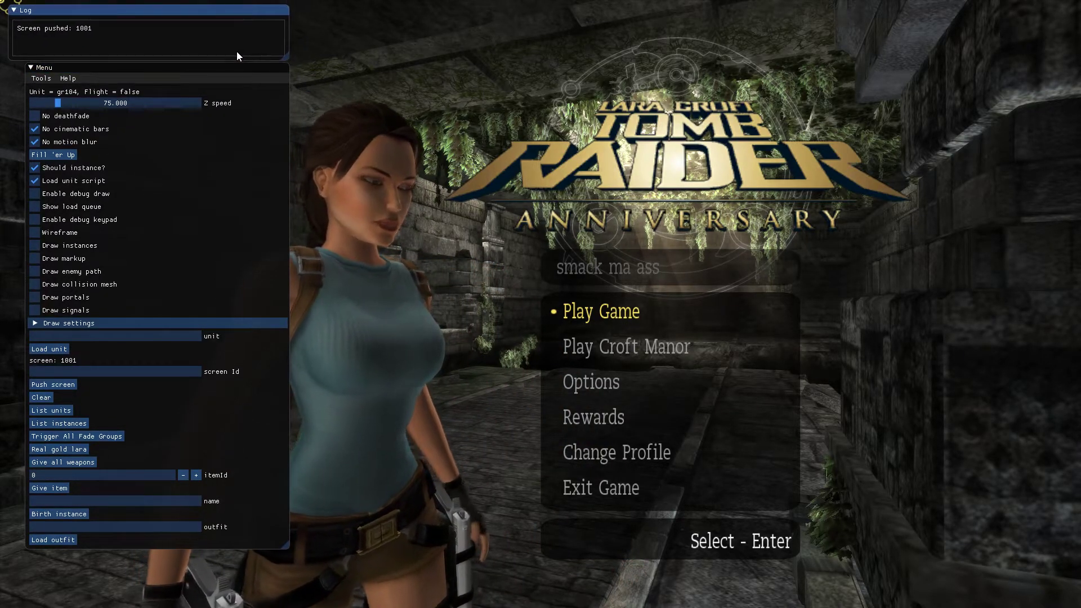
{"action": "left_click_drag", "start_coordinate": [241, 92], "coordinate": [226, 94]}
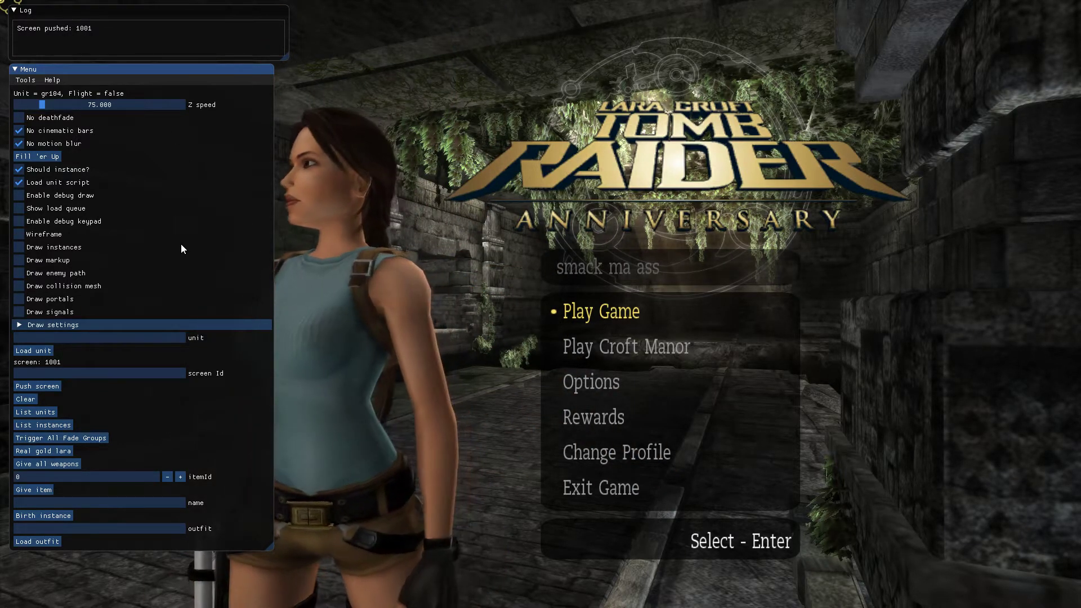
Toggle the debug overlay off and on with F8, then exit the game confirming Yes.
{"action": "key", "text": "F8"}
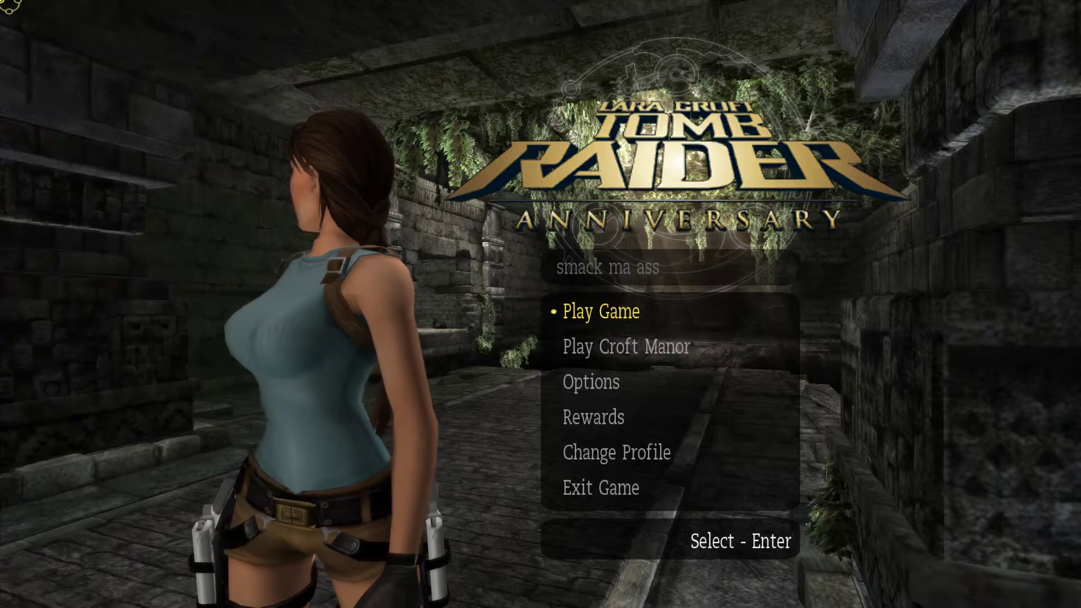
{"action": "key", "text": "F8"}
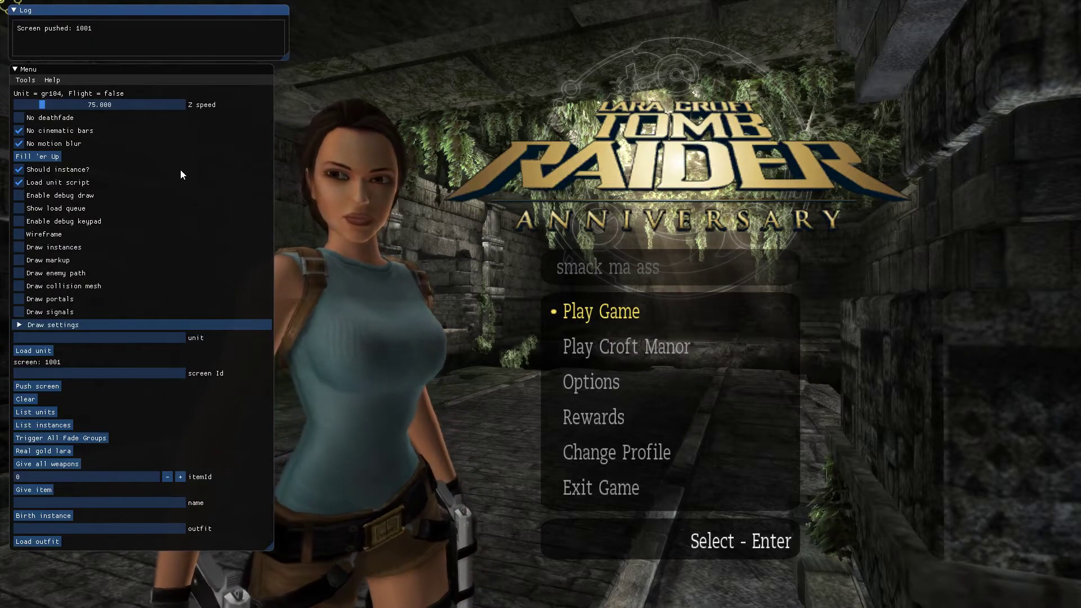
{"action": "key", "text": "F8"}
{"action": "left_click", "coordinate": [600, 488]}
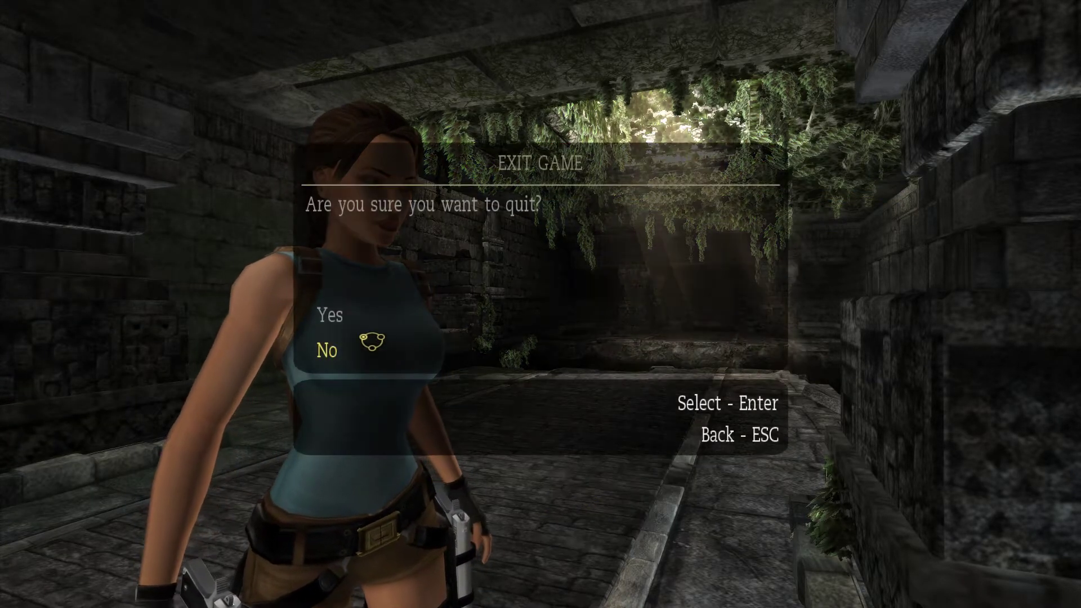
{"action": "left_click", "coordinate": [329, 314]}
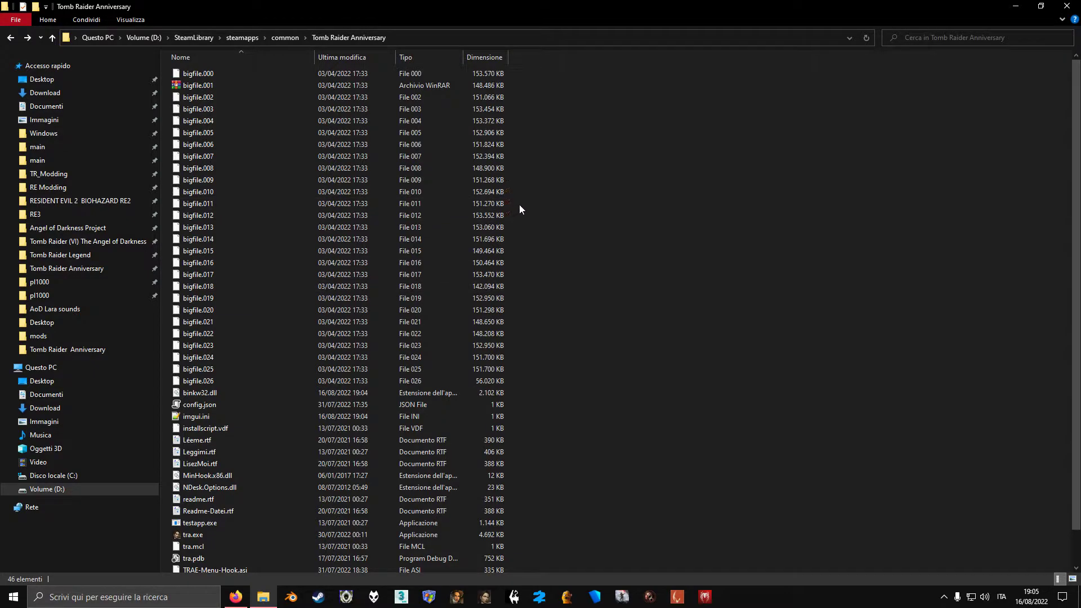
Create a new folder named 'mods' in the Tomb Raider Anniversary folder and open it.
{"action": "right_click", "coordinate": [531, 172]}
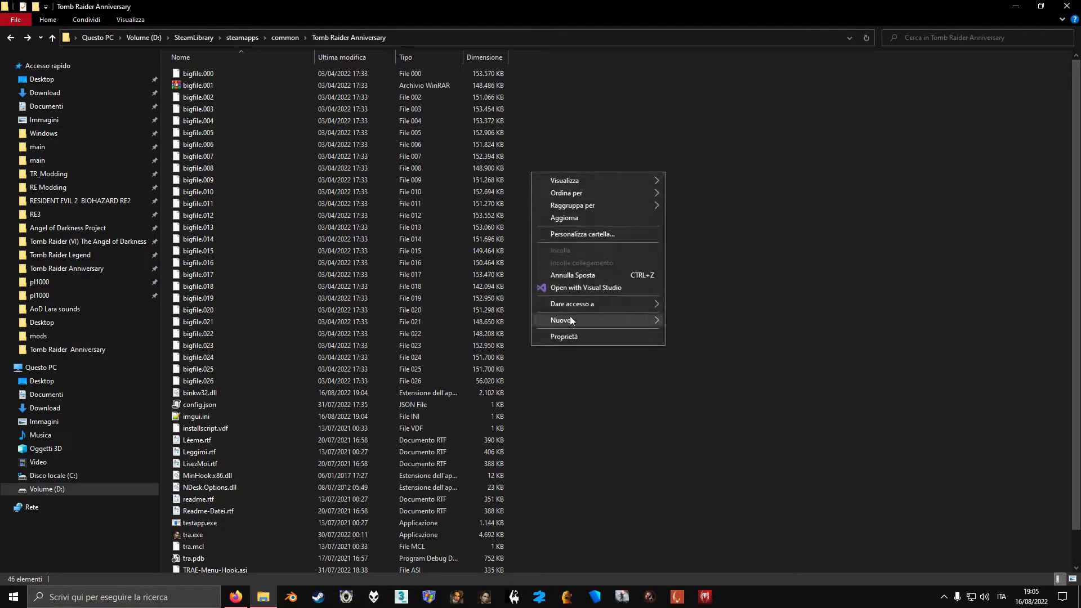
{"action": "mouse_move", "coordinate": [570, 320]}
{"action": "left_click", "coordinate": [689, 322]}
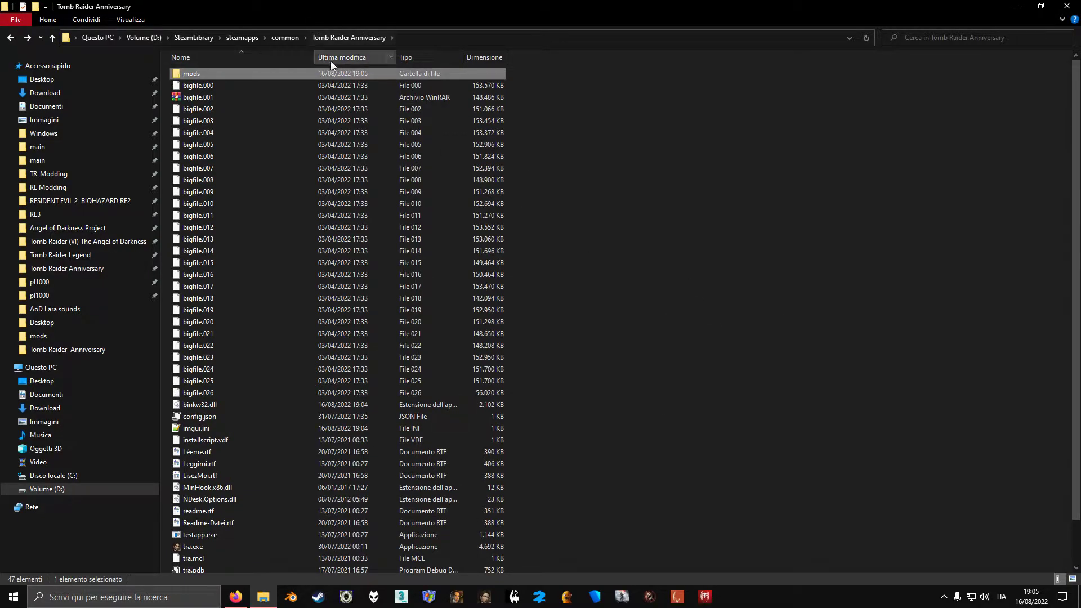
{"action": "double_click", "coordinate": [242, 74]}
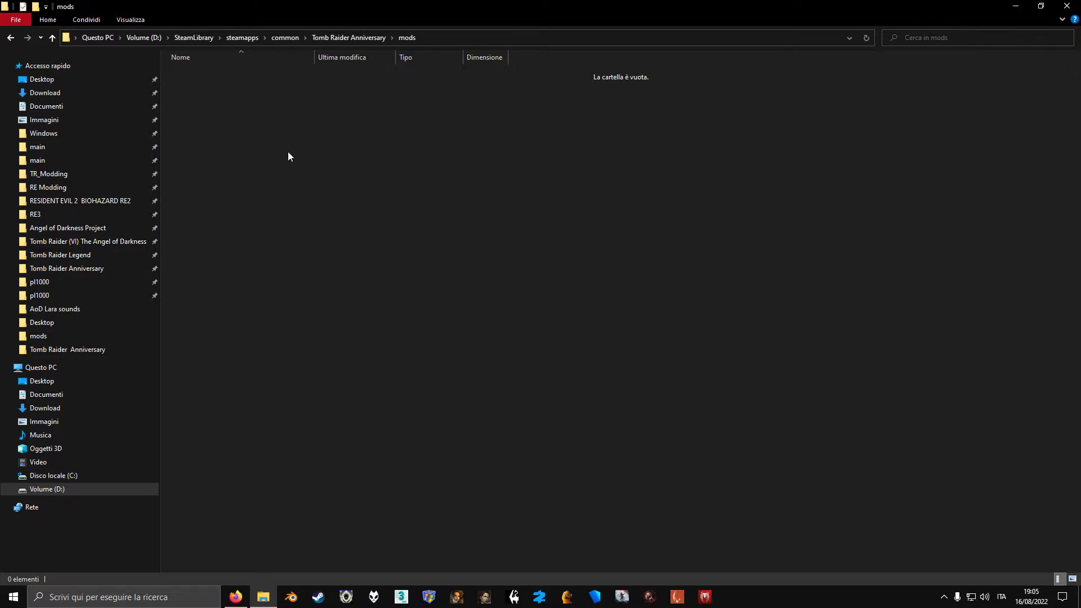
Extract TRA_AoDProject.7z in Download into a TRA_AoDProject folder and inspect its files.
{"action": "left_click", "coordinate": [138, 94]}
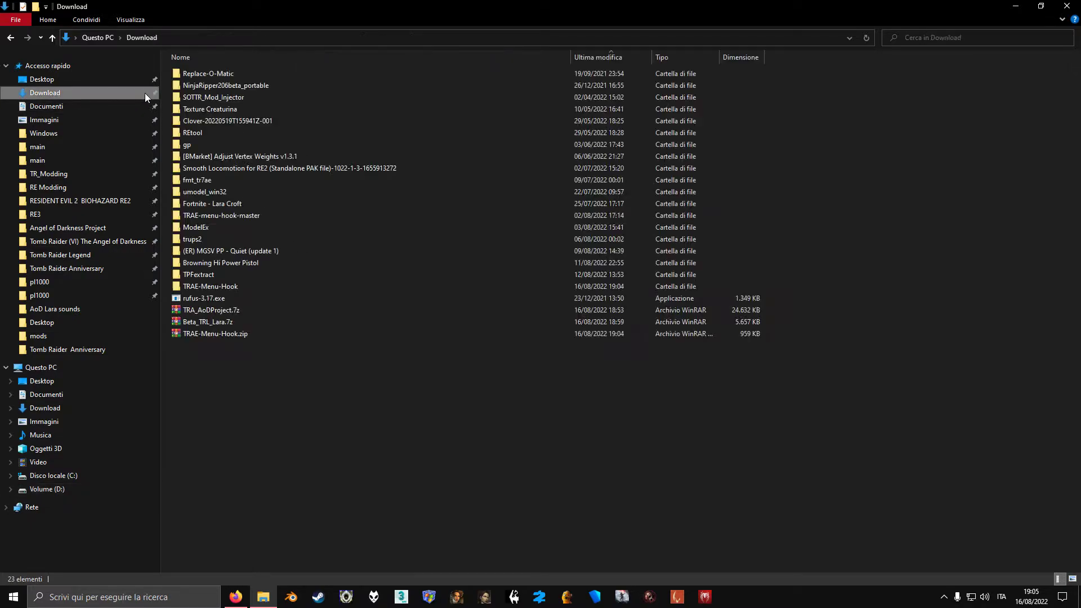
{"action": "left_click", "coordinate": [215, 309]}
{"action": "right_click", "coordinate": [215, 308]}
{"action": "mouse_move", "coordinate": [249, 379]}
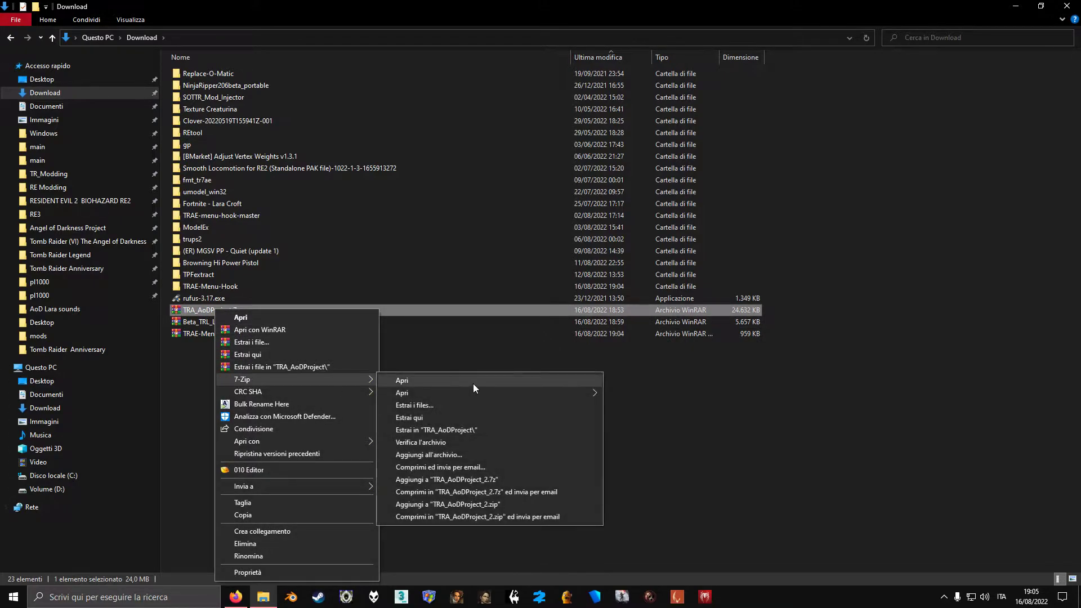
{"action": "left_click", "coordinate": [445, 431]}
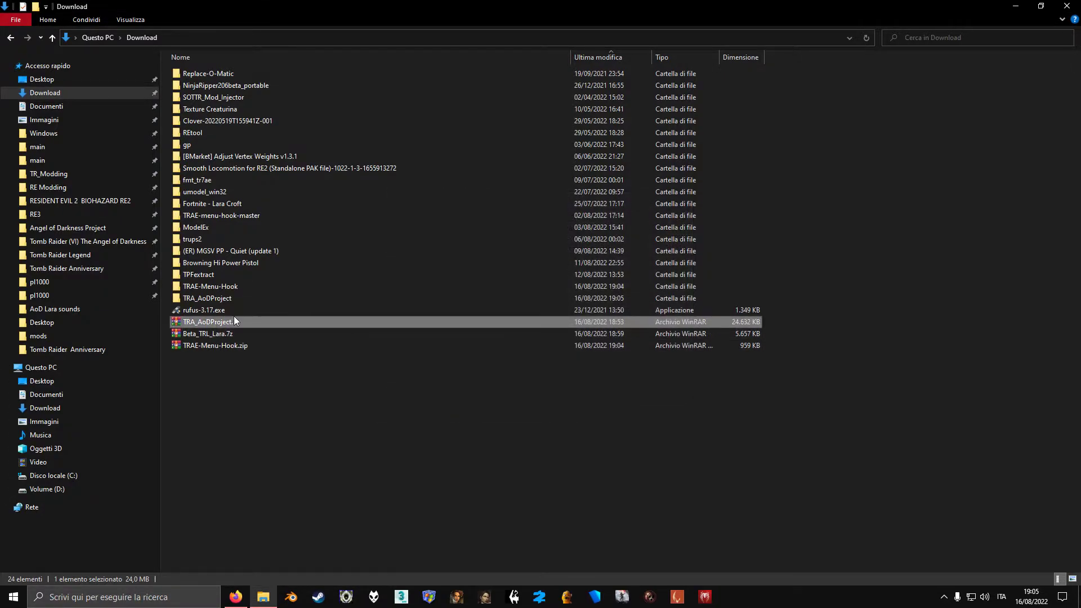
{"action": "double_click", "coordinate": [216, 299]}
{"action": "left_click", "coordinate": [222, 180]}
{"action": "key", "text": "ctrl+a"}
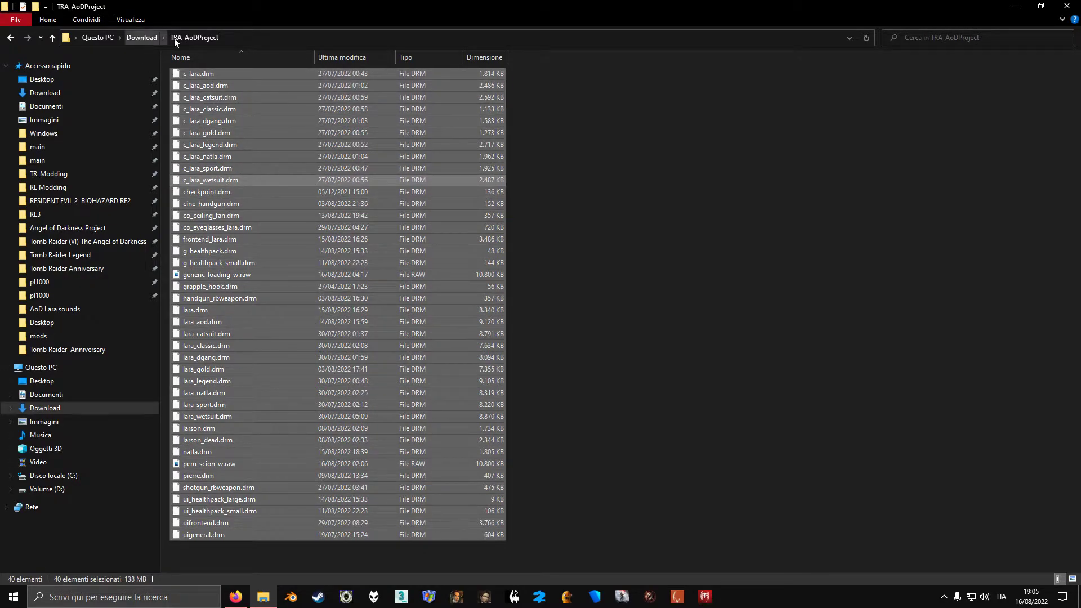
{"action": "left_click", "coordinate": [590, 137]}
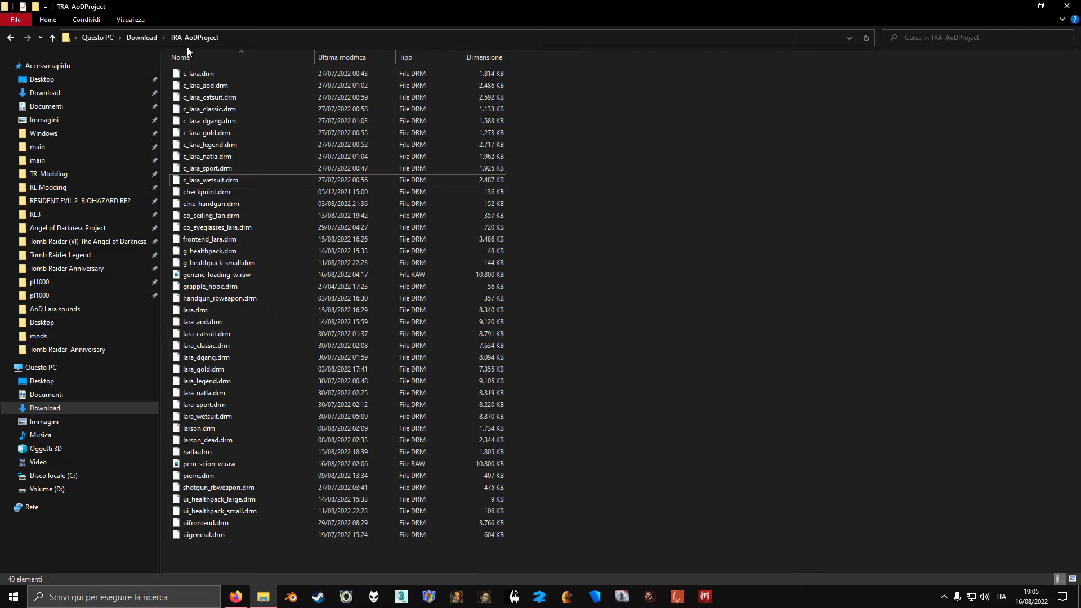
{"action": "left_click", "coordinate": [145, 41]}
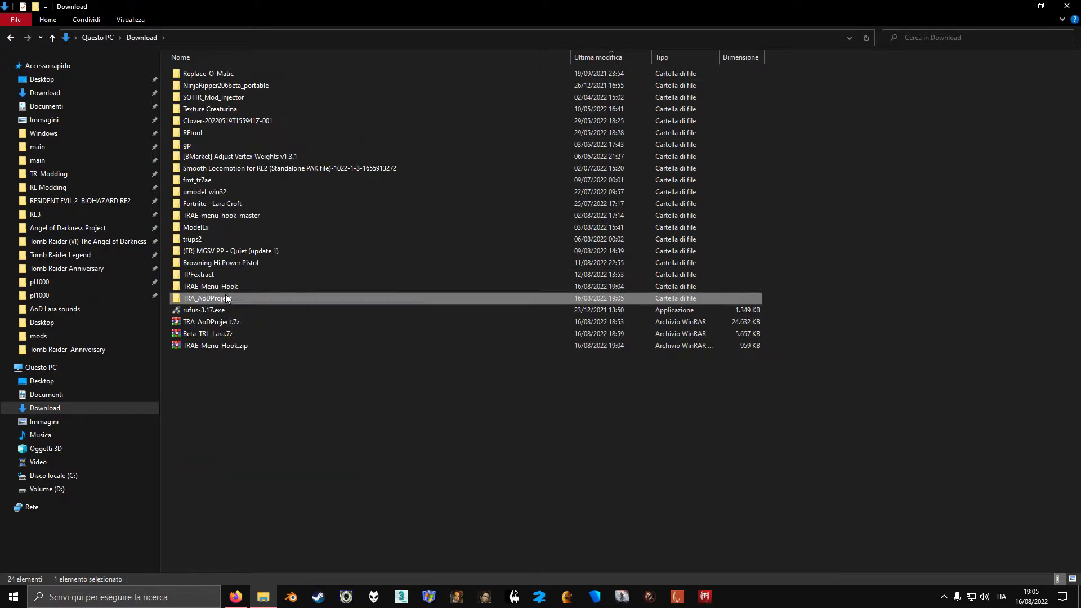
Select and copy all 40 DRM and RAW files from the TRA_AoDProject folder.
{"action": "left_click", "coordinate": [228, 322]}
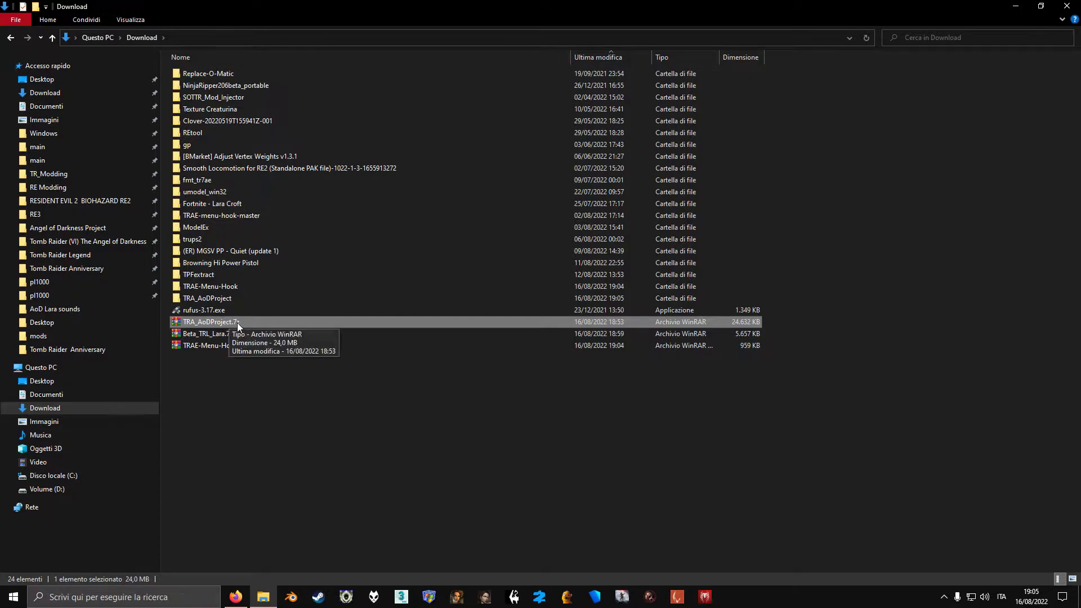
{"action": "double_click", "coordinate": [220, 300]}
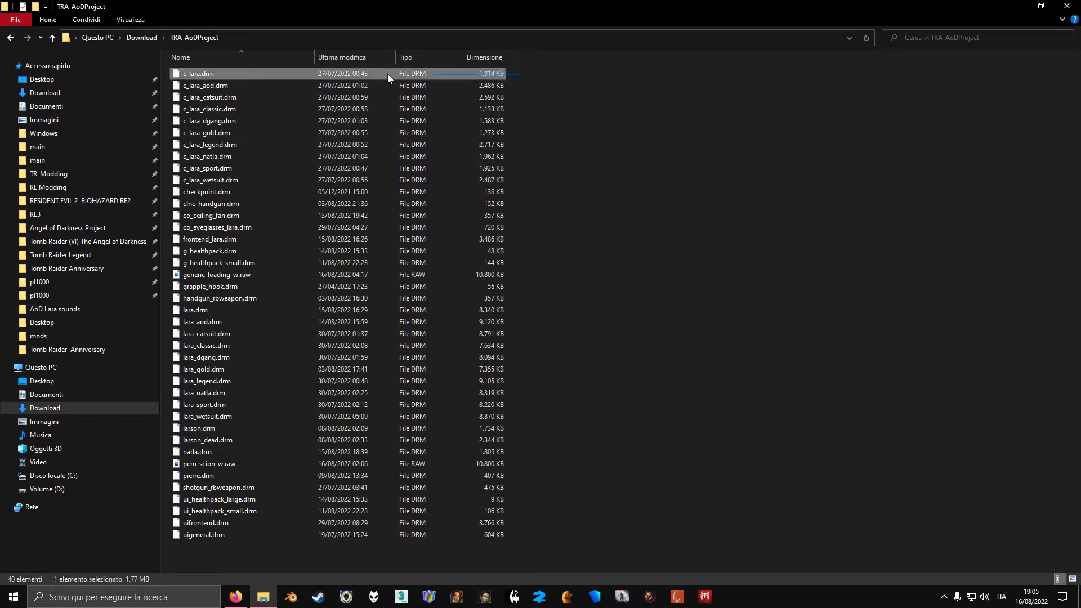
{"action": "left_click_drag", "start_coordinate": [387, 73], "coordinate": [223, 548]}
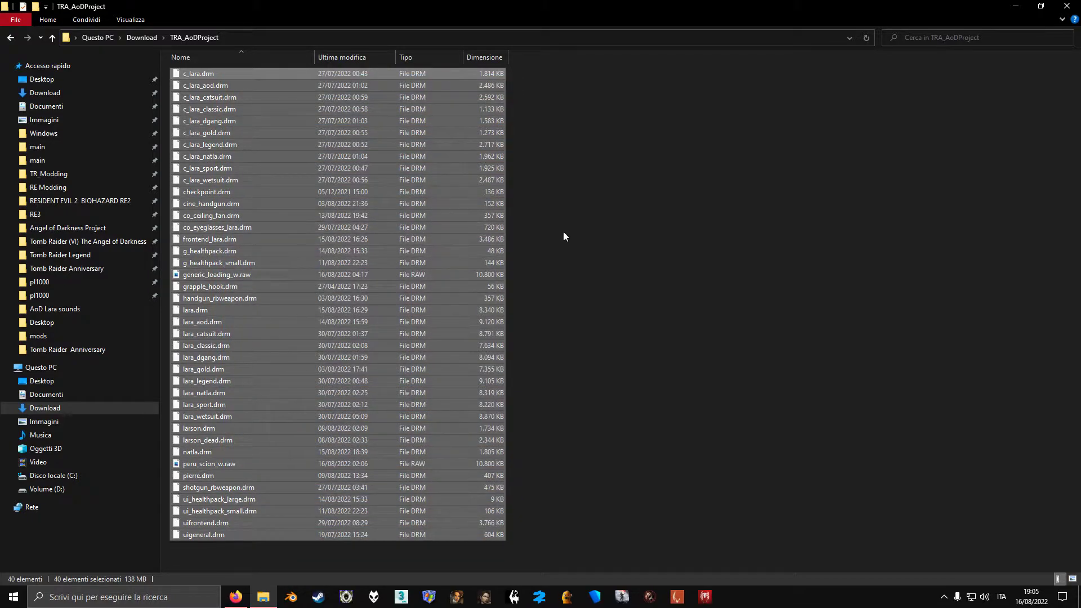
{"action": "left_click", "coordinate": [555, 260]}
{"action": "left_click", "coordinate": [402, 252]}
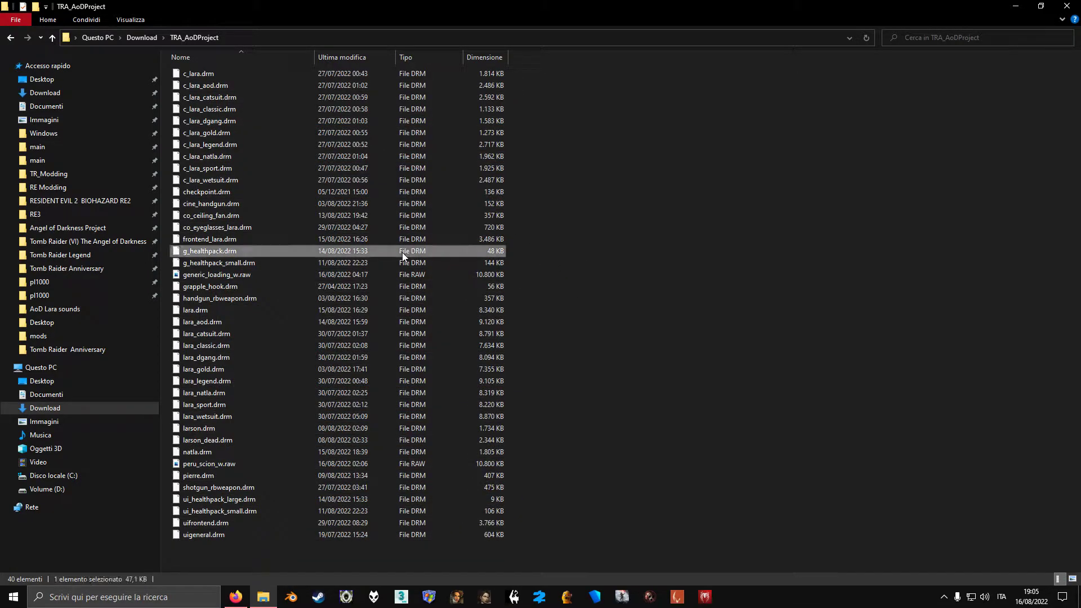
{"action": "key", "text": "ctrl+a"}
{"action": "right_click", "coordinate": [284, 237]}
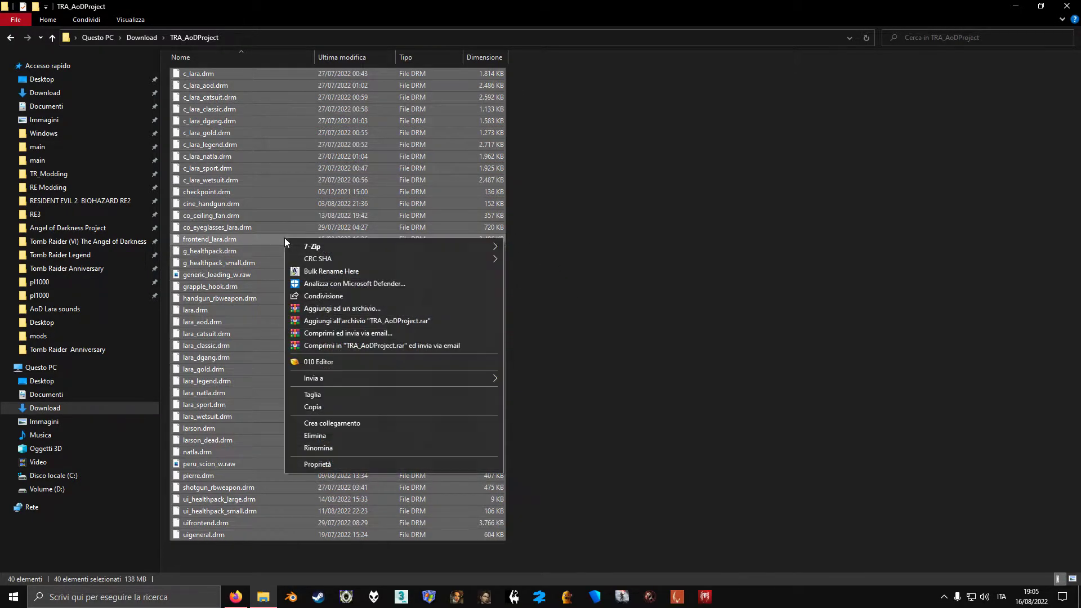
{"action": "left_click", "coordinate": [316, 407]}
Paste the 40 files into the Anniversary mods folder and relaunch the game.
{"action": "left_click", "coordinate": [130, 271]}
{"action": "double_click", "coordinate": [216, 71]}
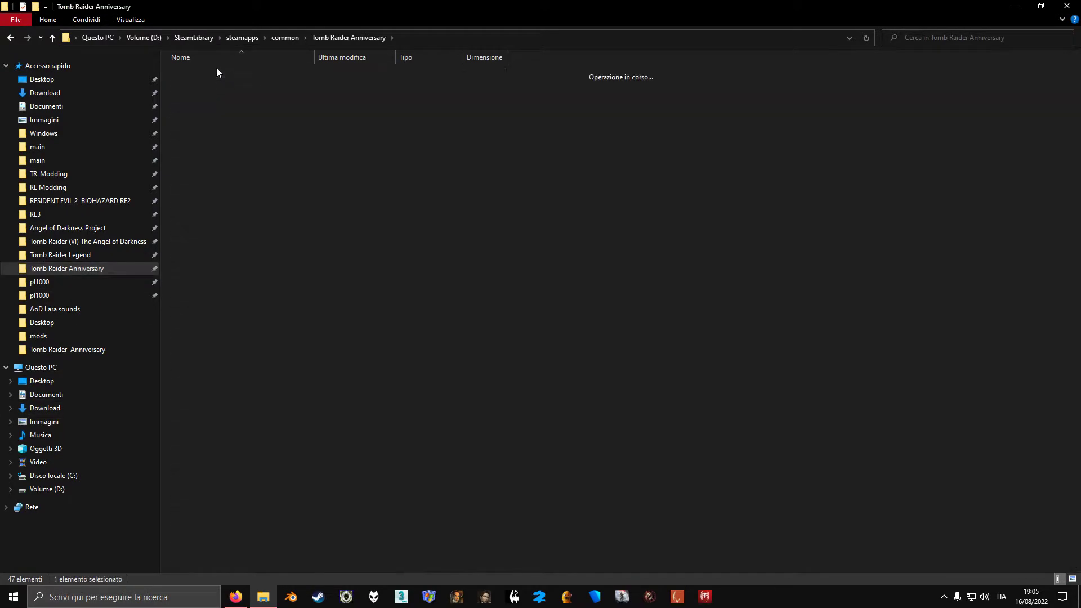
{"action": "right_click", "coordinate": [267, 142]}
{"action": "left_click", "coordinate": [323, 222]}
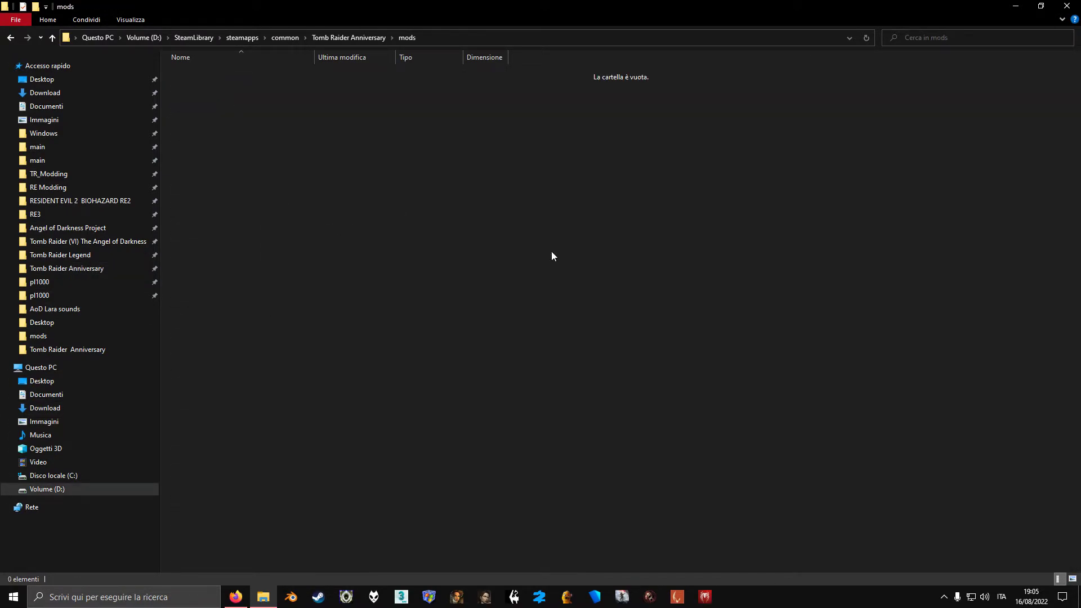
{"action": "left_click", "coordinate": [557, 227]}
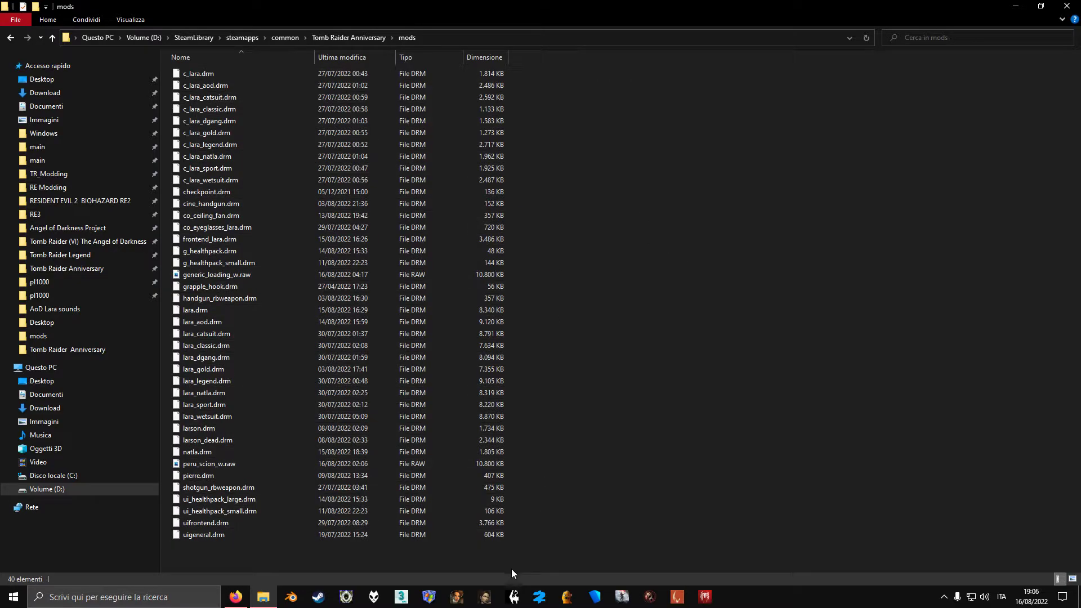
{"action": "left_click", "coordinate": [485, 598]}
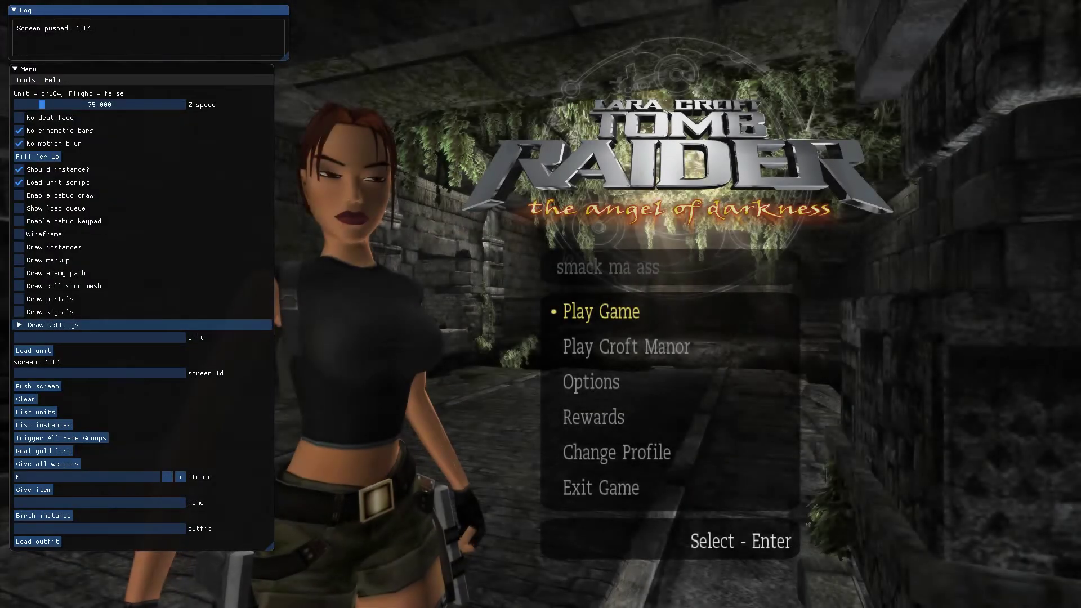
Hide the debug overlay with F8 and start Play Croft Manor.
{"action": "key", "text": "F8"}
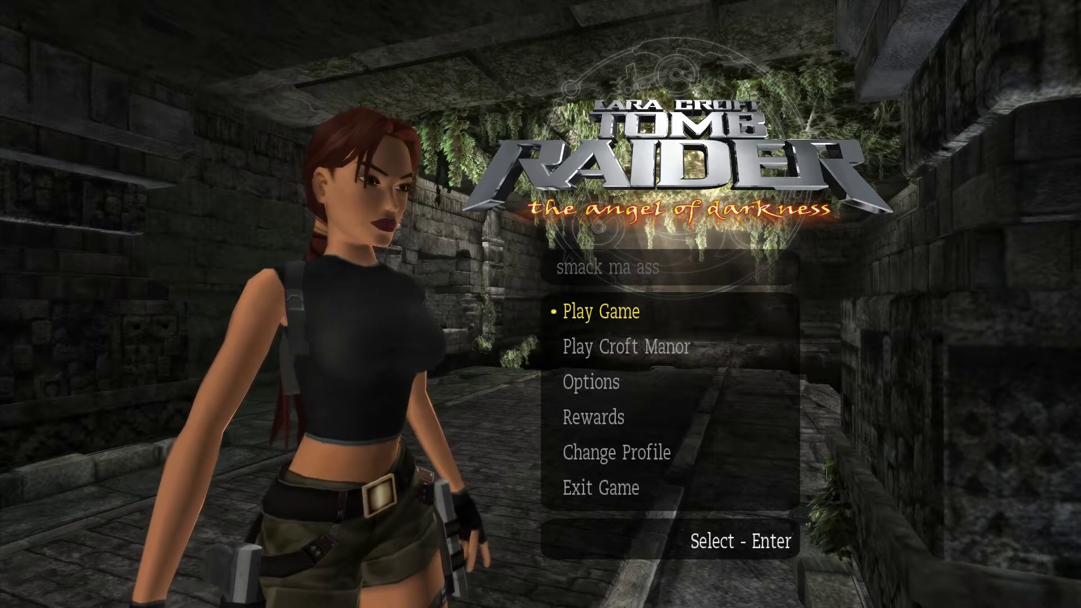
{"action": "key", "text": "Down"}
{"action": "key", "text": "Return"}
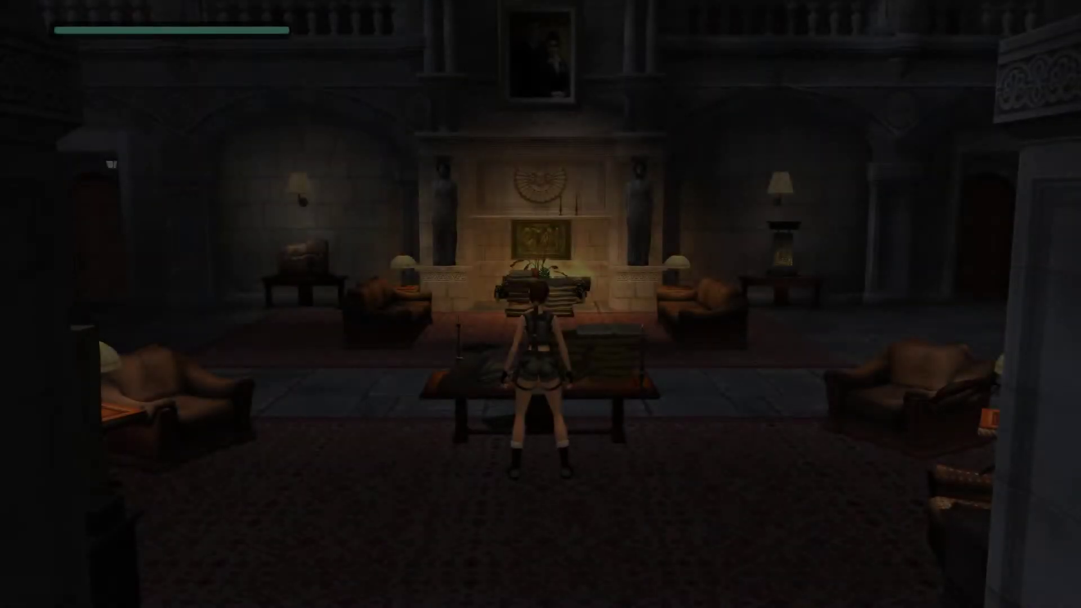
Run, jump and dive Lara around the manor hall to view the Angel of Darkness outfit.
{"action": "key", "text": "s"}
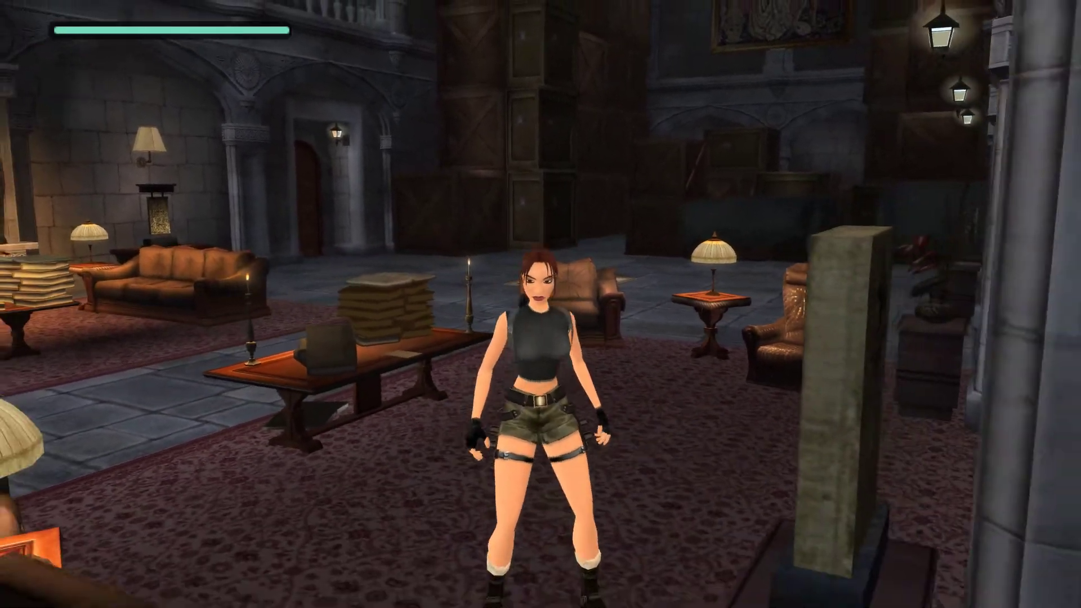
{"action": "key", "text": "w"}
{"action": "key", "text": "space"}
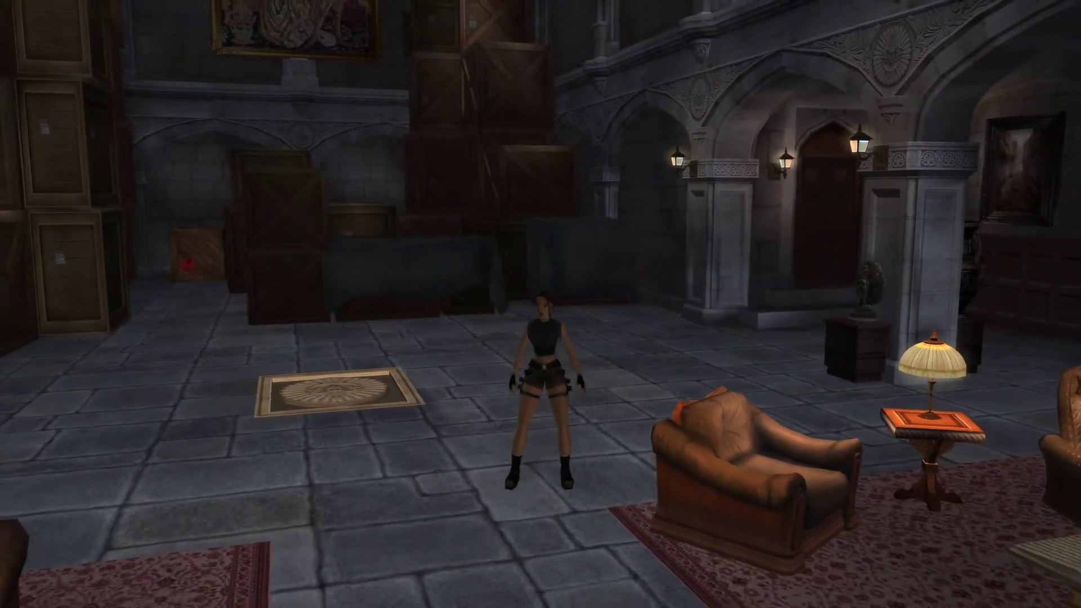
{"action": "key", "text": "w"}
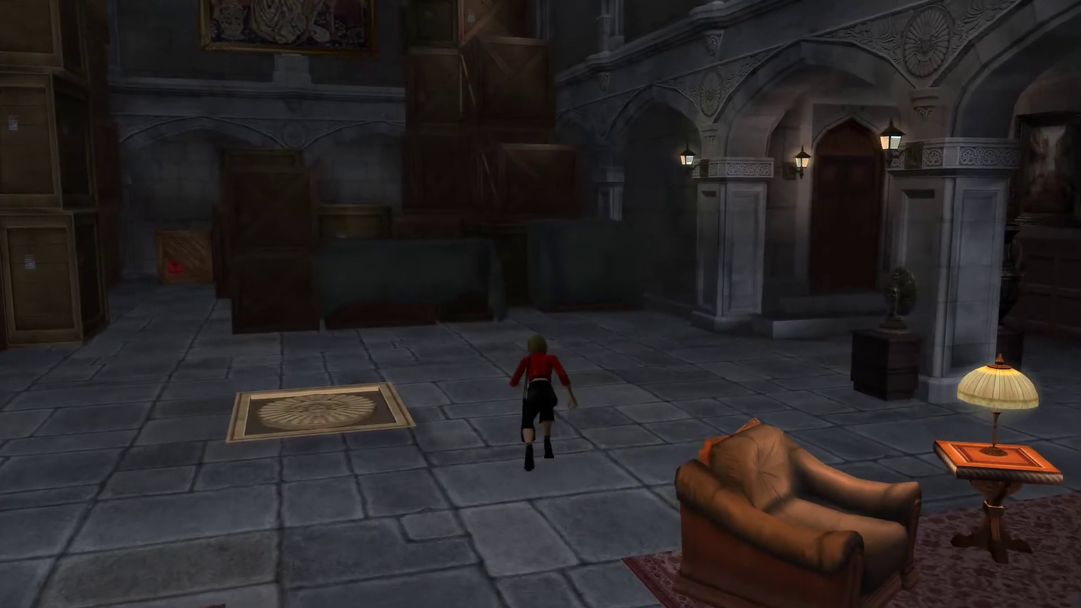
{"action": "key", "text": "shift"}
{"action": "key", "text": "shift"}
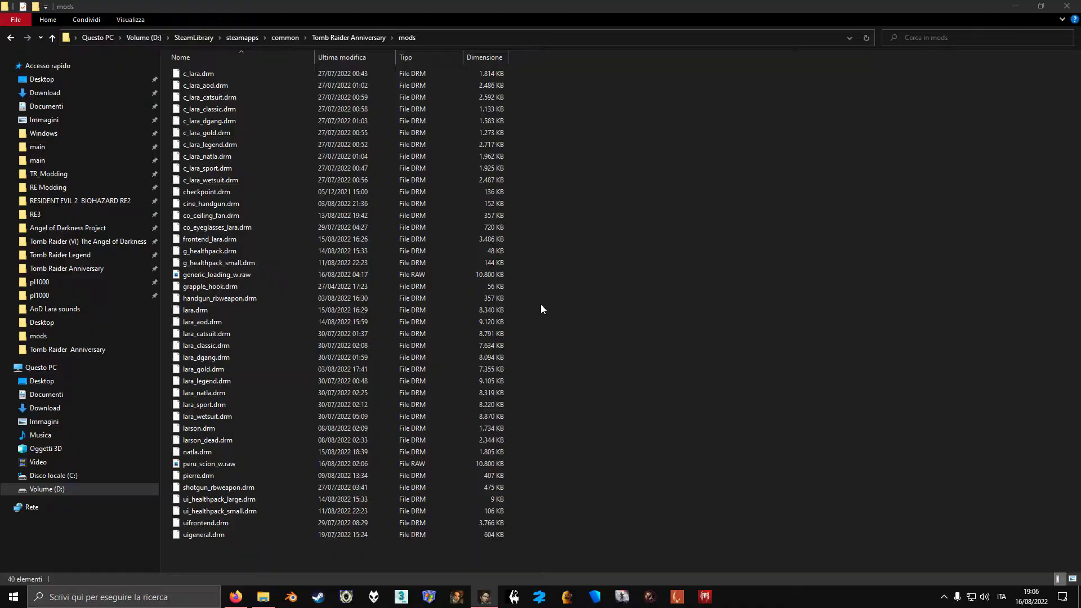
Close the game window from the taskbar and return to the Tomb Raider Anniversary folder.
{"action": "right_click", "coordinate": [484, 598]}
{"action": "left_click", "coordinate": [481, 576]}
{"action": "left_click", "coordinate": [360, 38]}
{"action": "scroll", "coordinate": [254, 281], "scroll_direction": "down", "scroll_amount": 3}
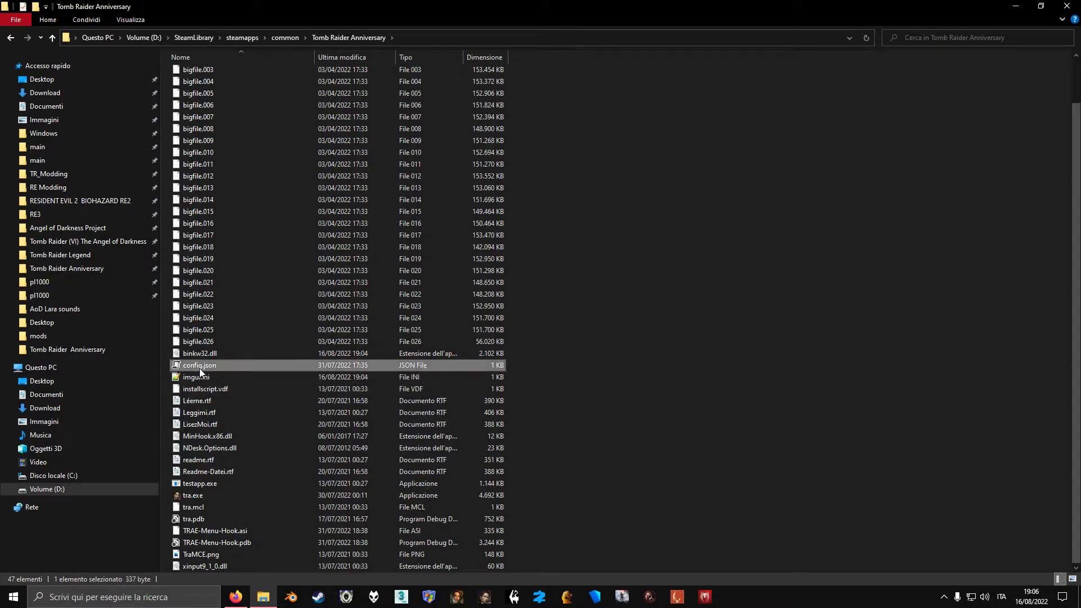
Bring up the context menu for config.json to open it in 010 Editor.
{"action": "right_click", "coordinate": [200, 368]}
{"action": "left_click", "coordinate": [180, 370]}
{"action": "right_click", "coordinate": [202, 366]}
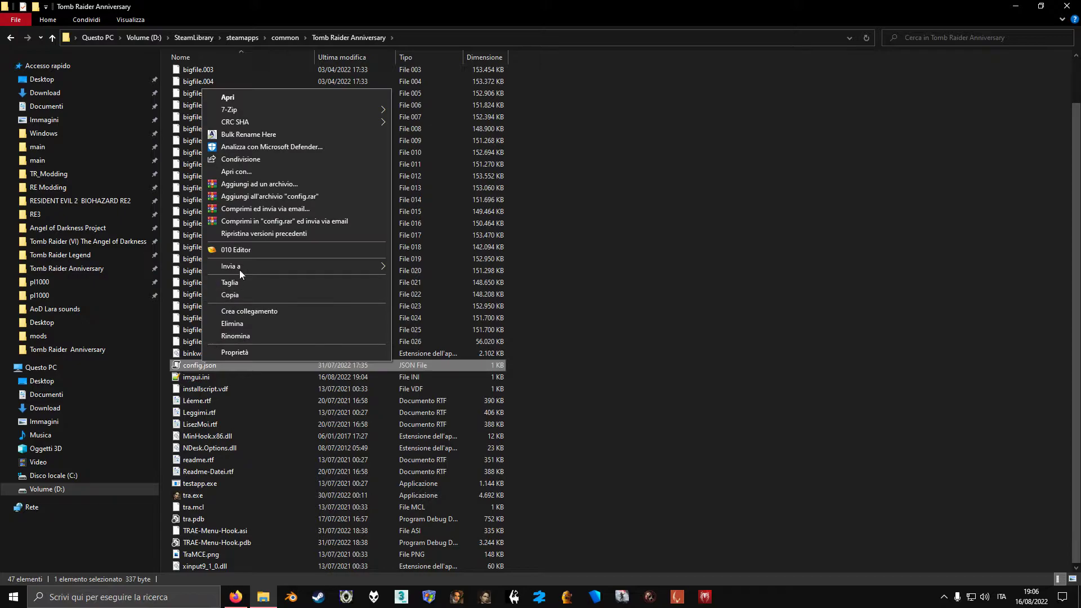
Change hide_menu_on_start on line 9 of config.json from false to true, save, and relaunch Anniversary.
{"action": "left_click", "coordinate": [246, 249]}
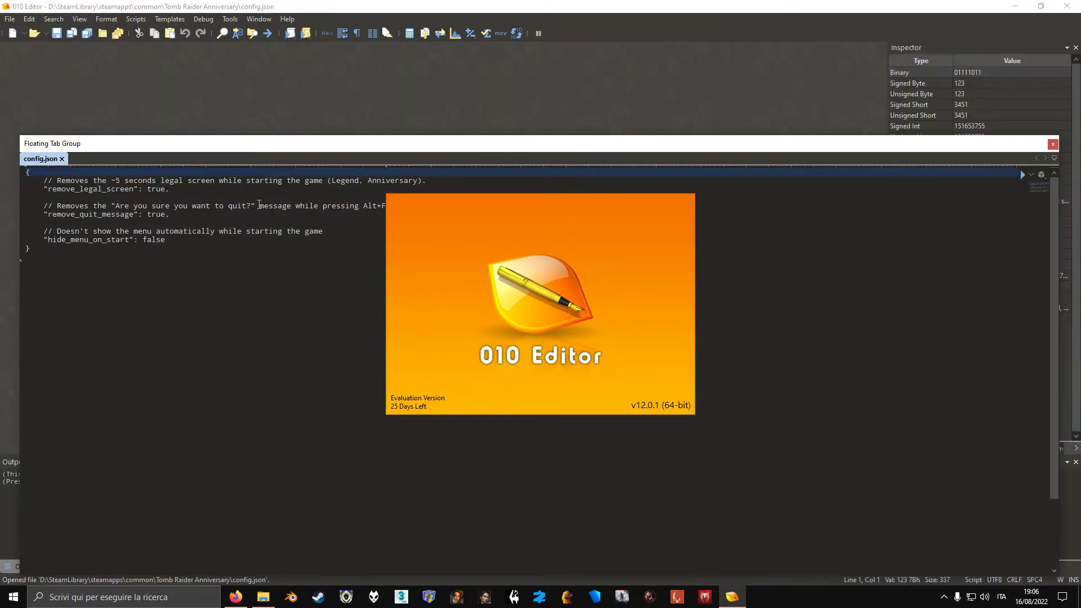
{"action": "left_click", "coordinate": [179, 241]}
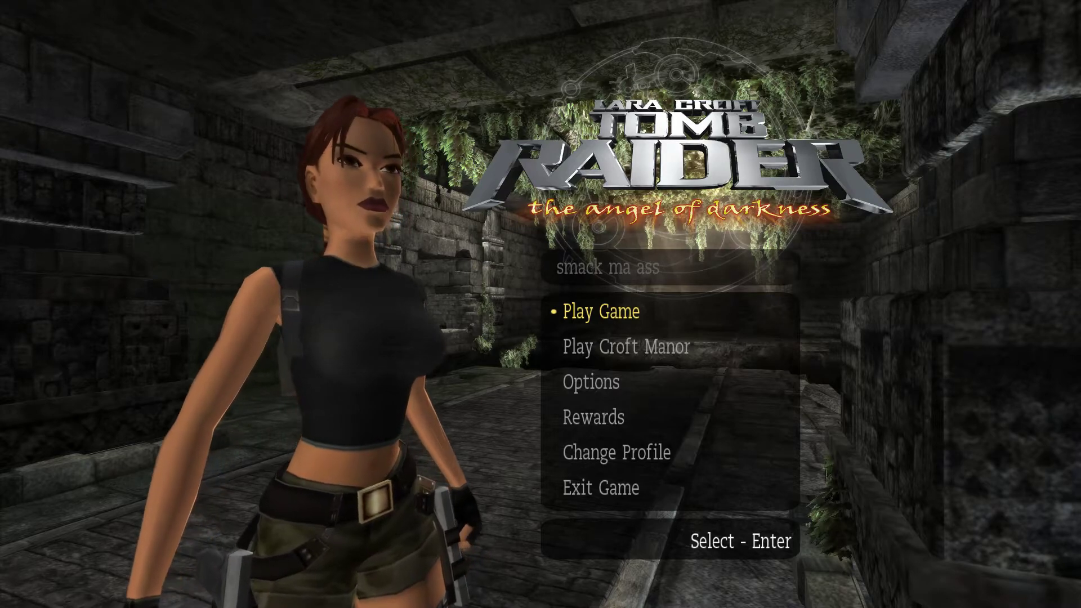
Toggle the debug overlay with F8, then quit Tomb Raider: Anniversary via Exit Game and Yes.
{"action": "key", "text": "F8"}
{"action": "key", "text": "F8"}
{"action": "key", "text": "F8"}
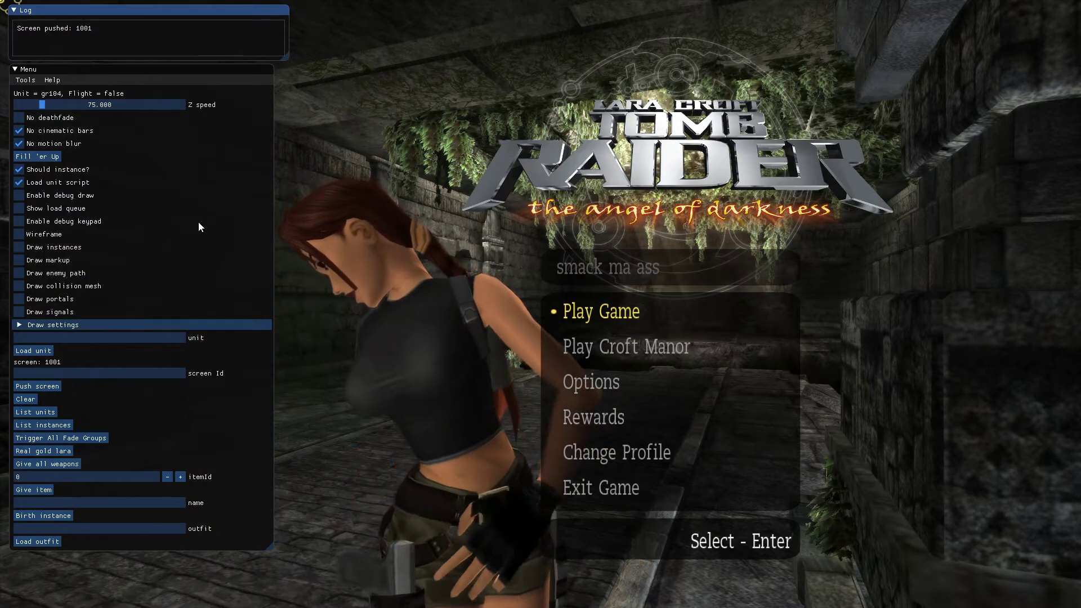
{"action": "key", "text": "Insert"}
{"action": "key", "text": "Up"}
{"action": "key", "text": "Return"}
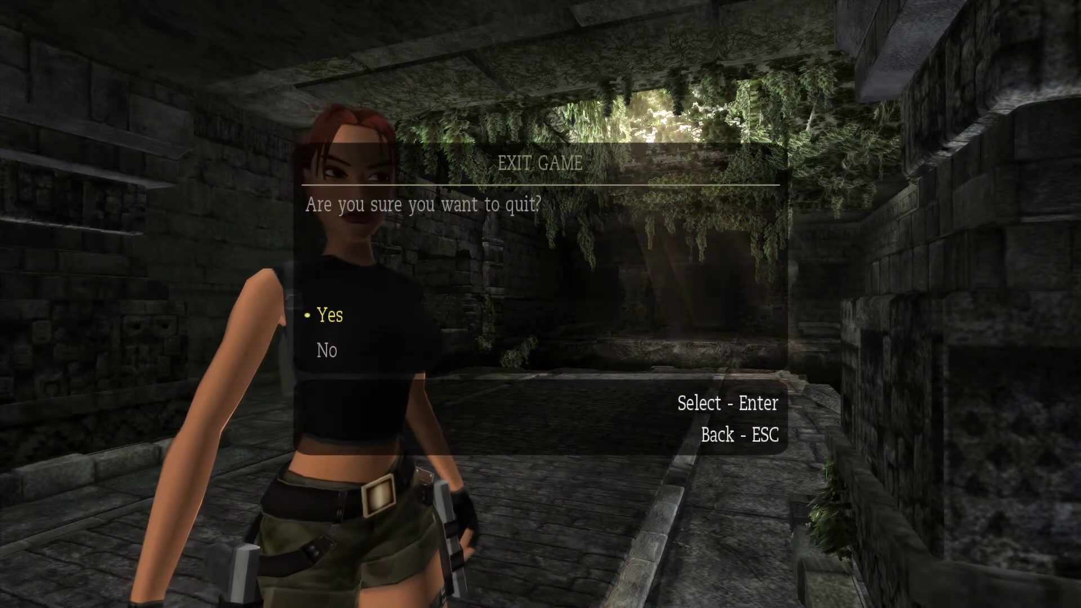
{"action": "key", "text": "Return"}
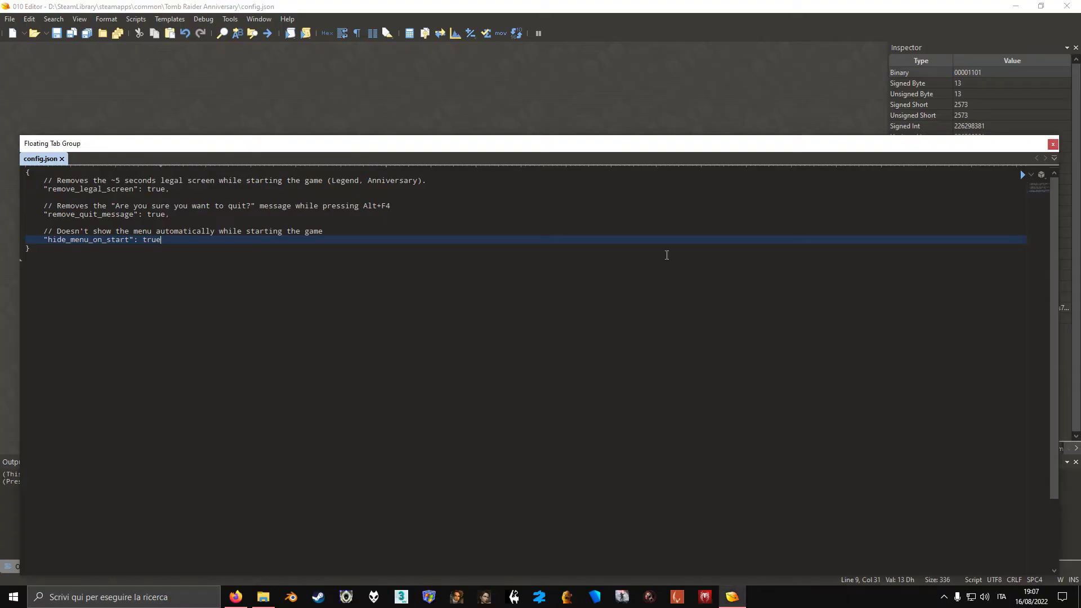
Close config.json and 010 Editor, returning to the top of the Anniversary game folder.
{"action": "left_click", "coordinate": [1052, 145]}
{"action": "left_click", "coordinate": [1067, 5]}
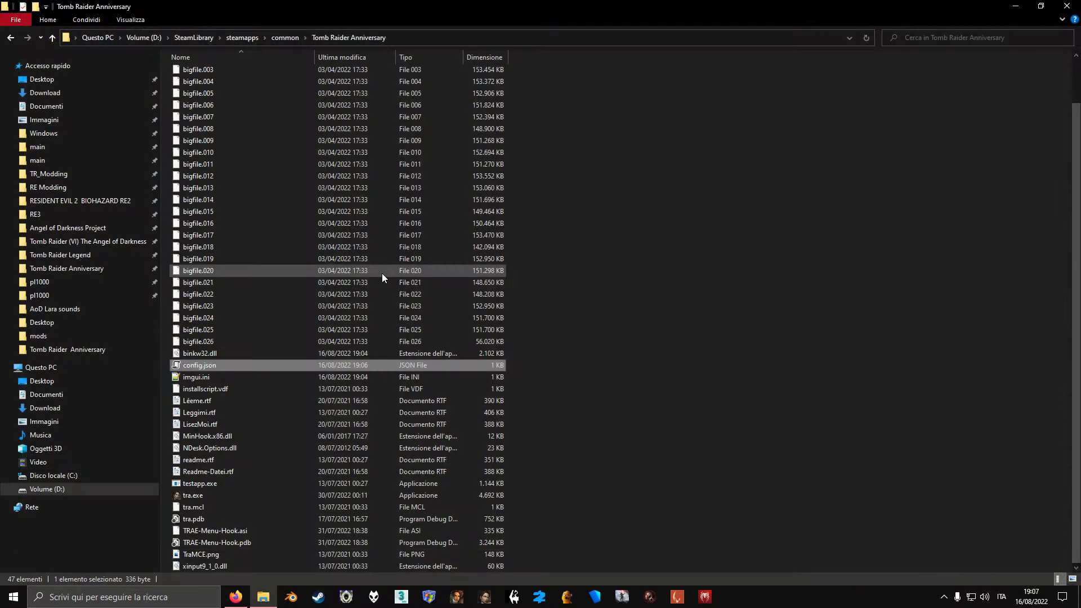
{"action": "scroll", "coordinate": [269, 421], "scroll_direction": "up", "scroll_amount": 2}
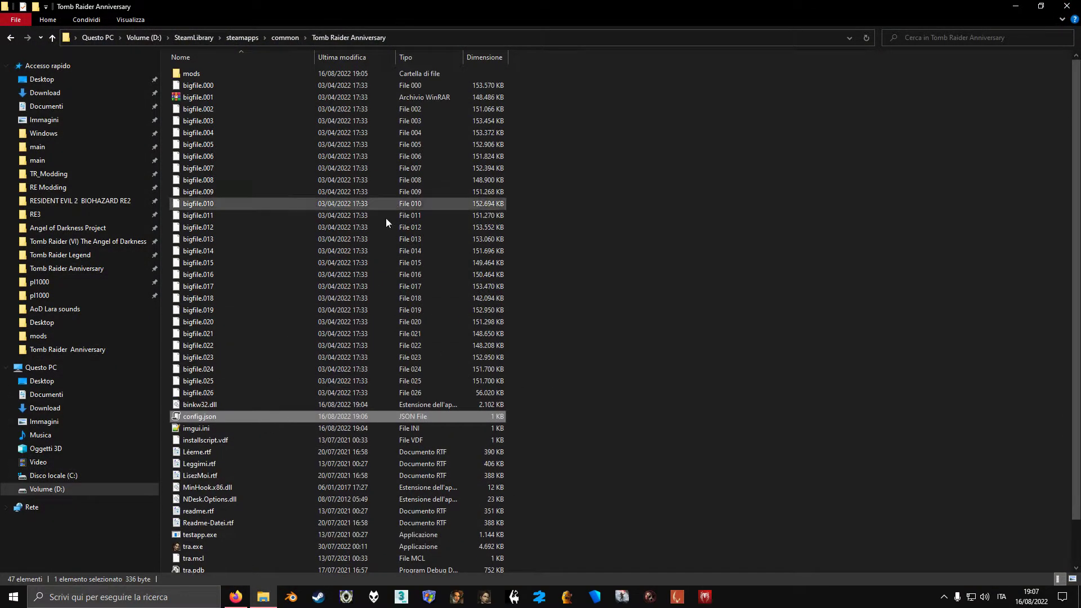
{"action": "key", "text": "alt+Left"}
Try extracting the 0-byte TR7-Menu-Hook.zip in Download, then delete it after the error.
{"action": "left_click", "coordinate": [236, 597]}
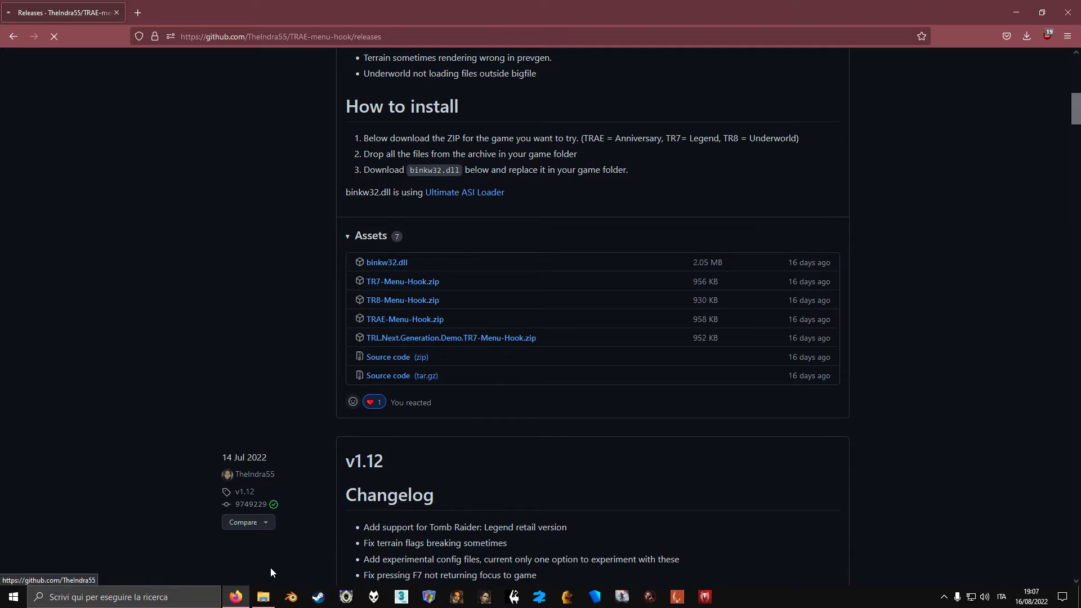
{"action": "left_click", "coordinate": [263, 596]}
{"action": "left_click", "coordinate": [111, 91]}
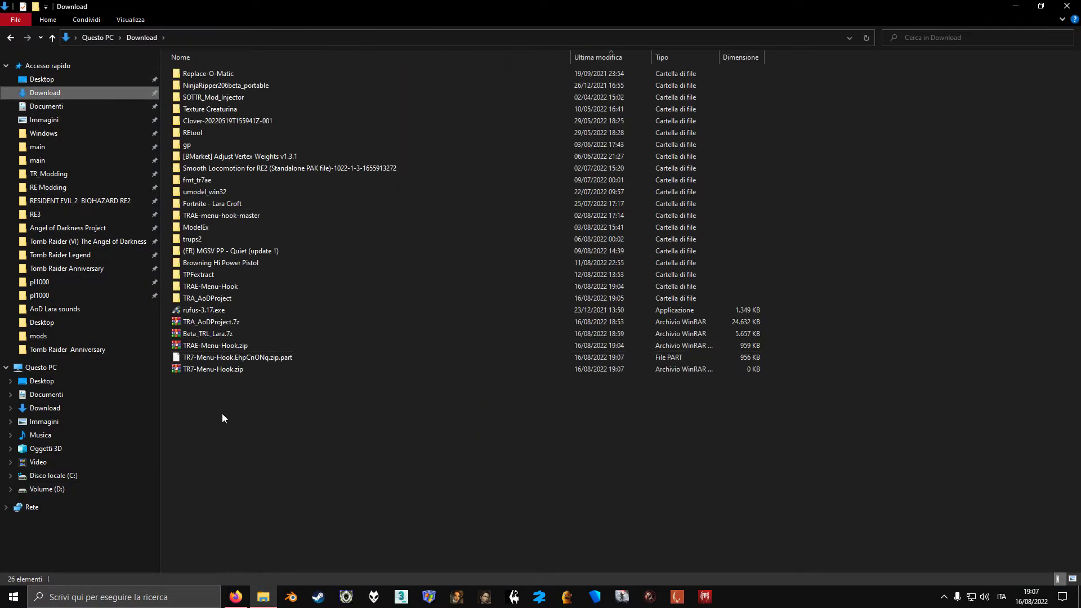
{"action": "right_click", "coordinate": [208, 374]}
{"action": "mouse_move", "coordinate": [247, 172]}
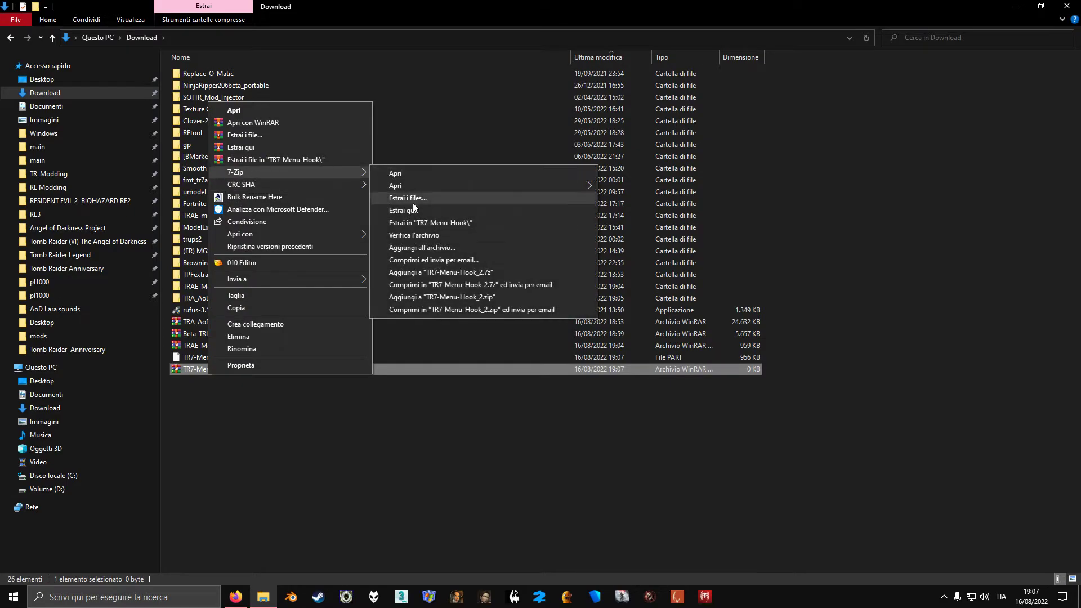
{"action": "left_click", "coordinate": [418, 222]}
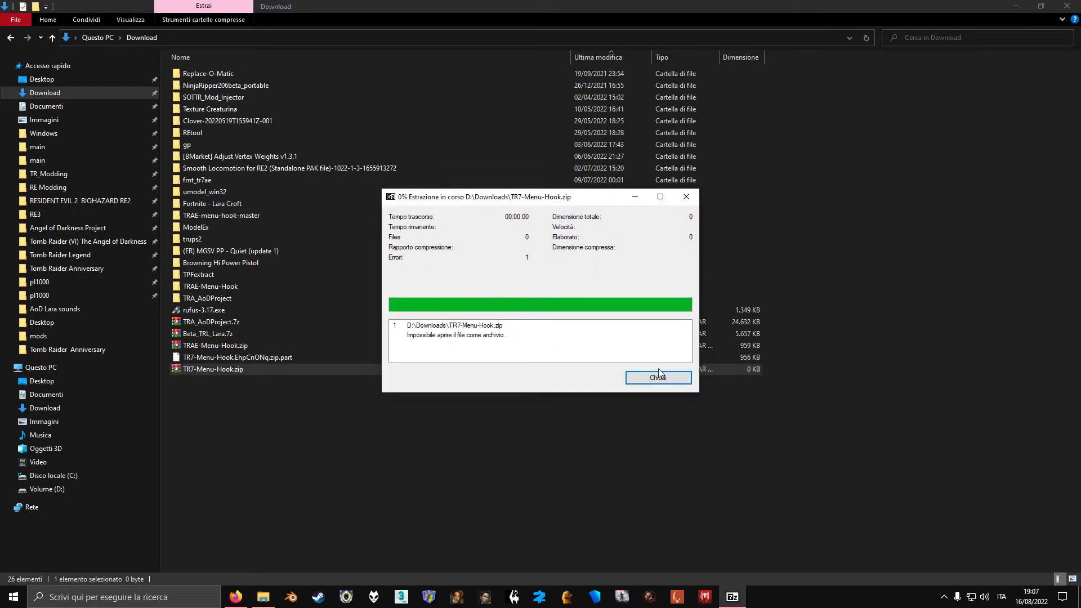
{"action": "left_click", "coordinate": [657, 376]}
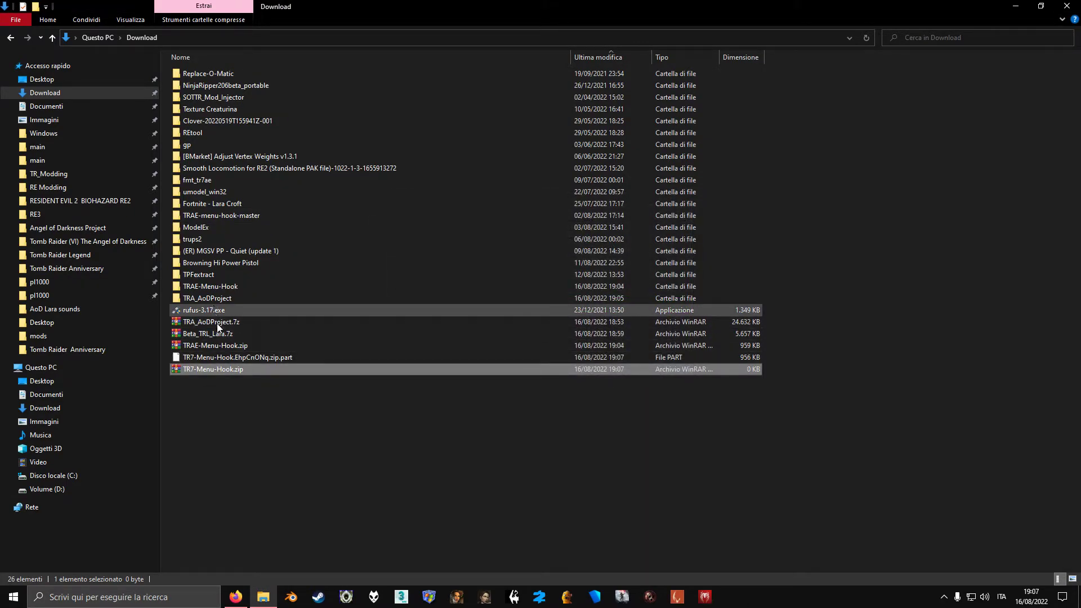
{"action": "right_click", "coordinate": [219, 369]}
{"action": "left_click", "coordinate": [265, 328]}
Allow the blocked TR7-Menu-Hook.zip download from Firefox's downloads panel with Consenti download.
{"action": "left_click", "coordinate": [236, 597]}
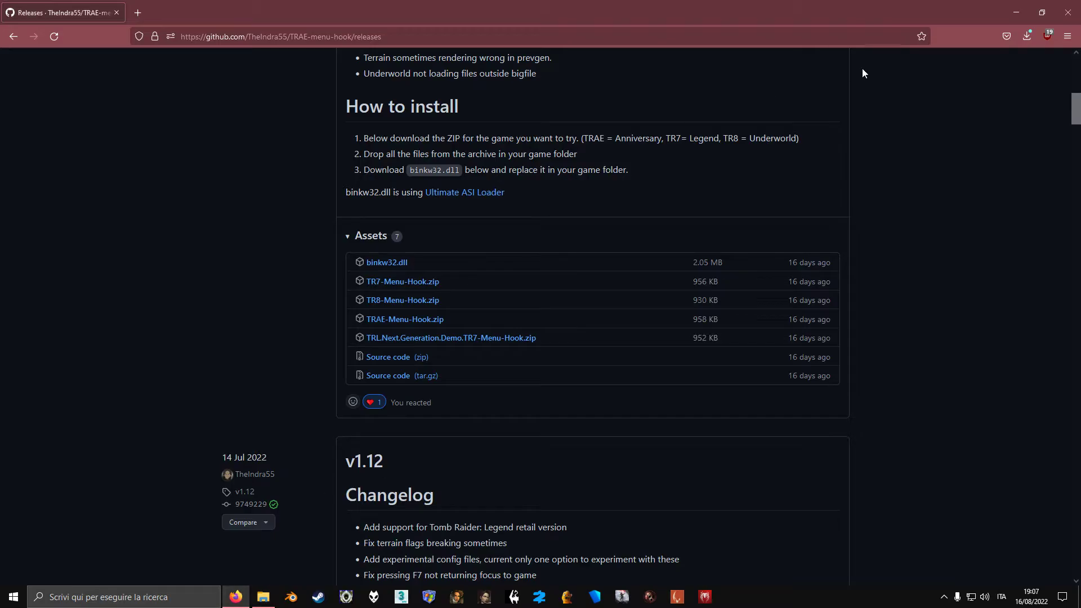
{"action": "left_click", "coordinate": [1025, 38]}
{"action": "left_click", "coordinate": [1016, 66]}
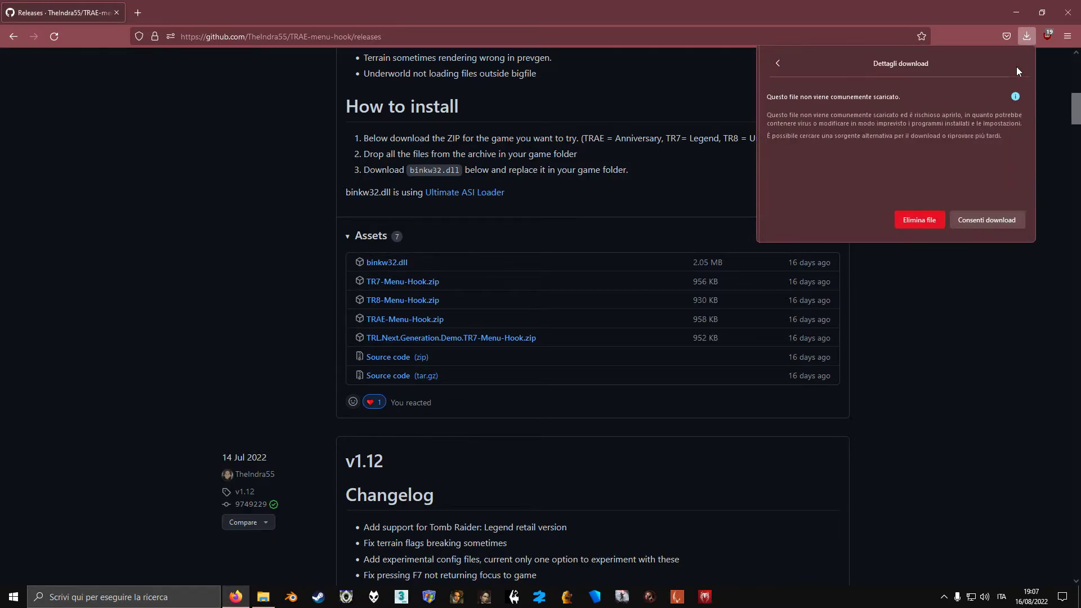
{"action": "left_click", "coordinate": [978, 216]}
{"action": "left_click", "coordinate": [263, 597]}
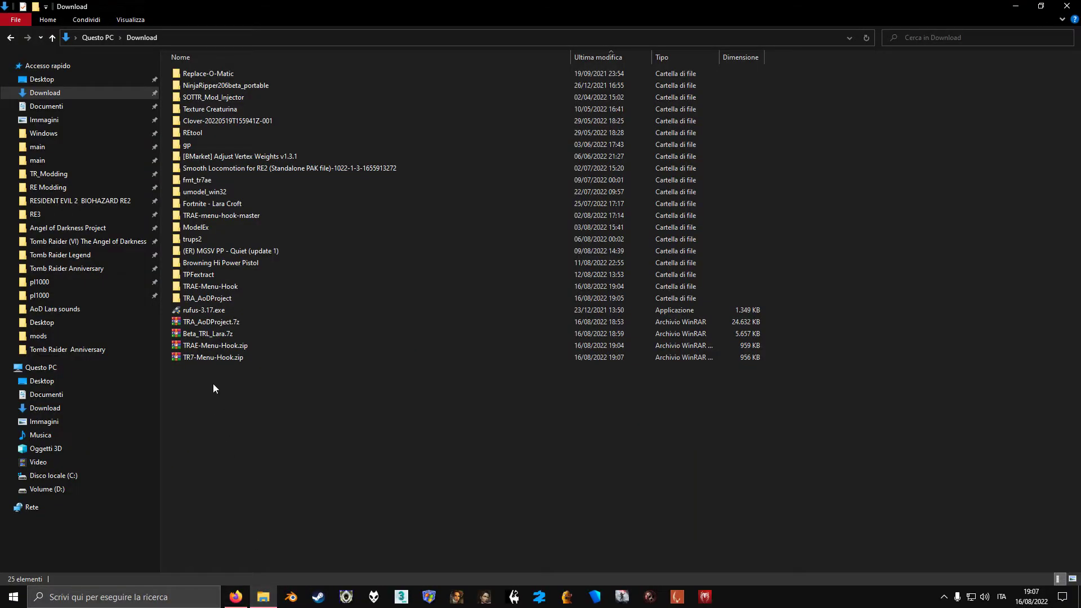
Extract the new TR7-Menu-Hook.zip with 7-Zip into a TR7-Menu-Hook folder.
{"action": "right_click", "coordinate": [207, 364]}
{"action": "right_click", "coordinate": [204, 358]}
{"action": "mouse_move", "coordinate": [245, 156]}
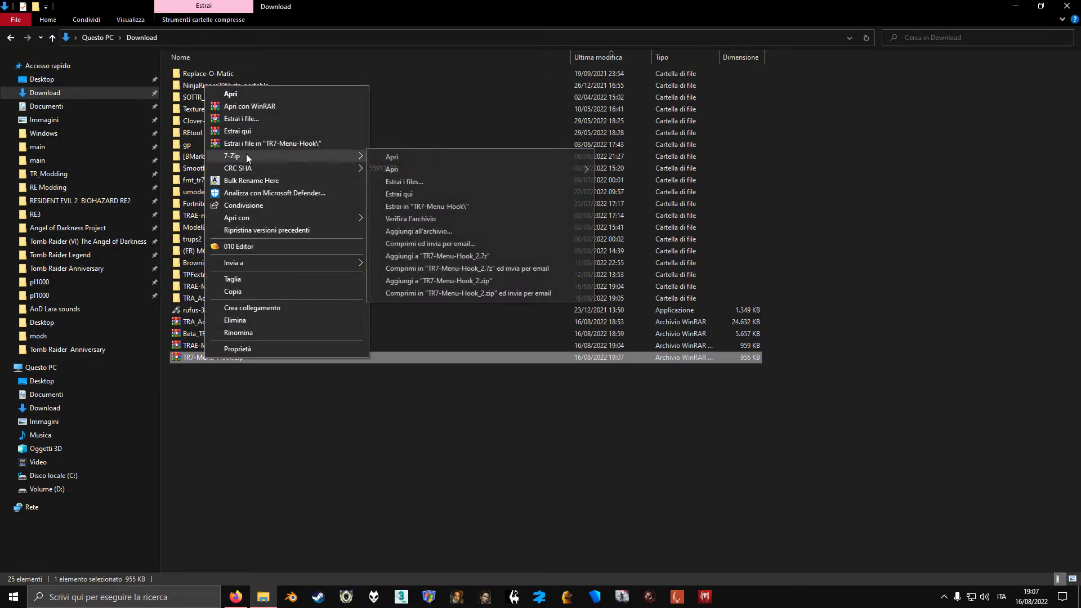
{"action": "left_click", "coordinate": [477, 205]}
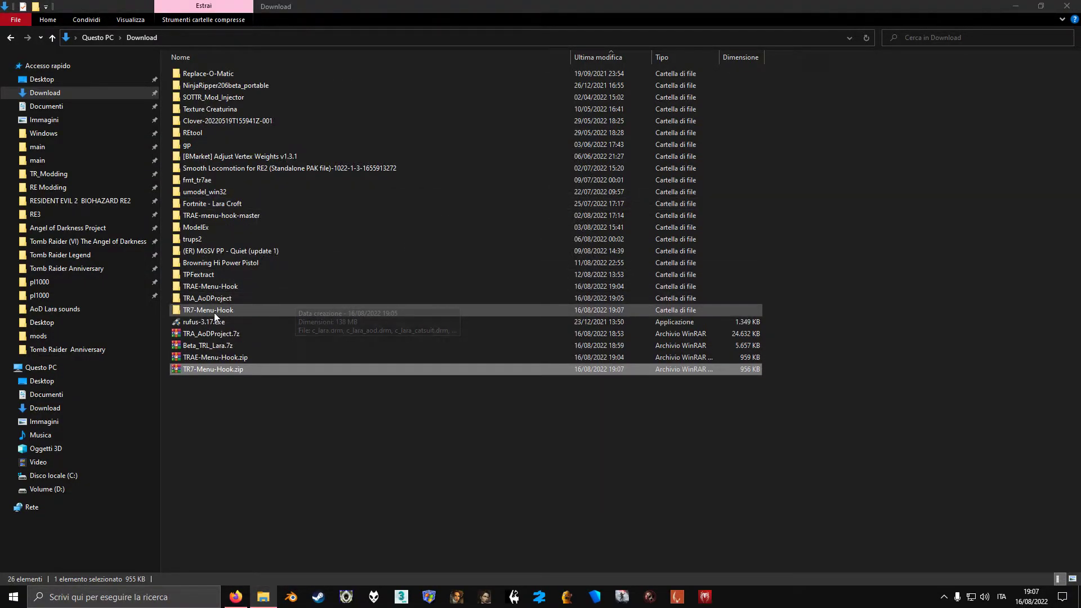
Copy the four extracted menu hook files into the Tomb Raider Legend game folder.
{"action": "double_click", "coordinate": [211, 310]}
{"action": "left_click_drag", "start_coordinate": [205, 152], "coordinate": [225, 70]}
{"action": "right_click", "coordinate": [221, 83]}
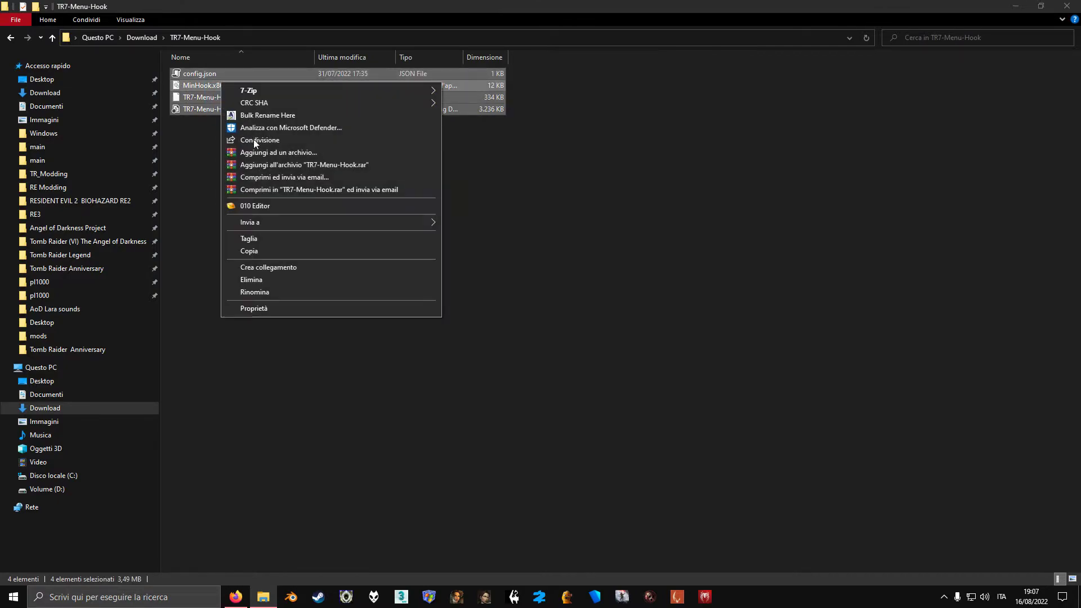
{"action": "left_click", "coordinate": [258, 256]}
{"action": "left_click", "coordinate": [135, 256]}
{"action": "right_click", "coordinate": [629, 167]}
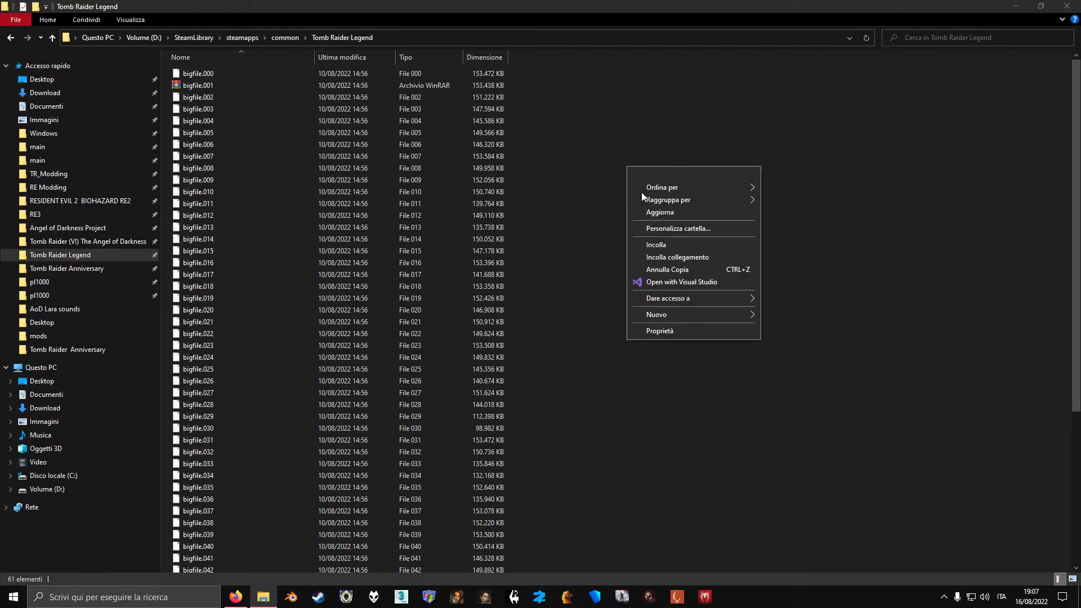
{"action": "left_click", "coordinate": [657, 245]}
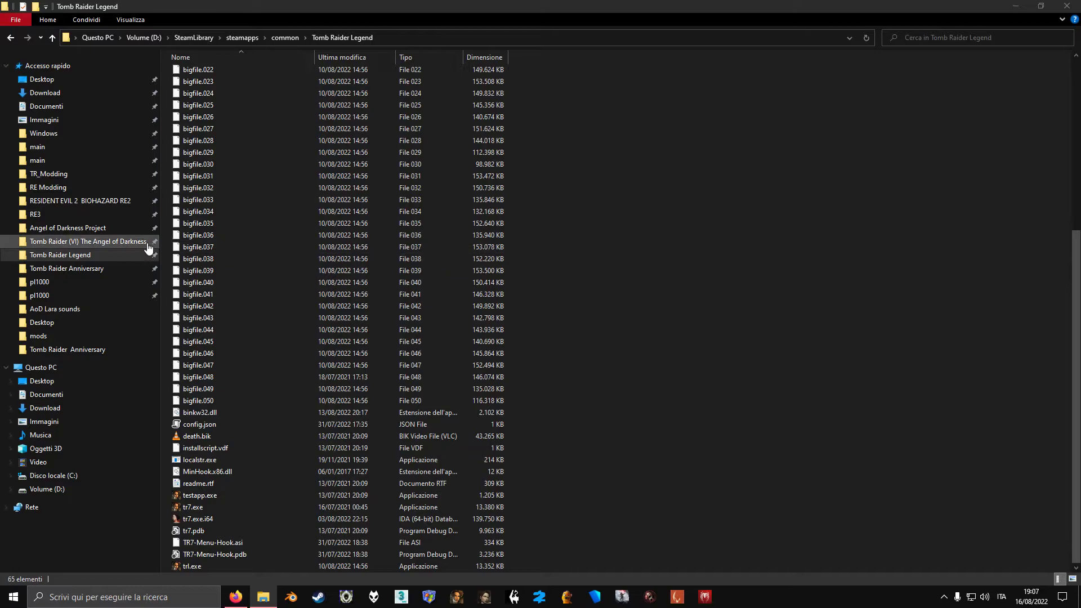
Copy binkw32.dll from the Anniversary folder into Tomb Raider Legend, replacing the existing file.
{"action": "key", "text": "alt+Left"}
{"action": "key", "text": "alt+Left"}
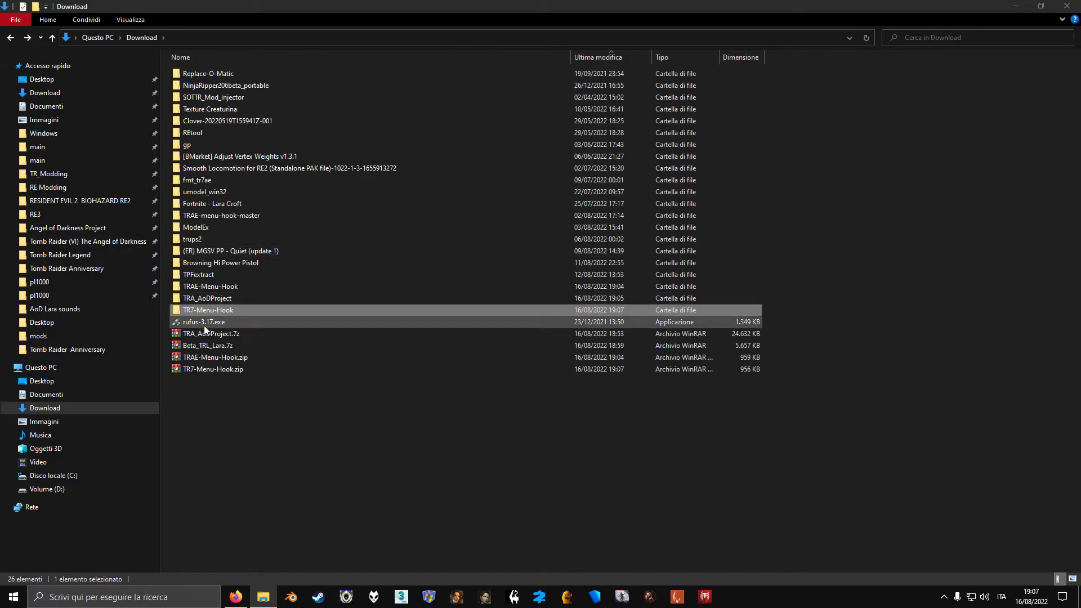
{"action": "left_click", "coordinate": [80, 272]}
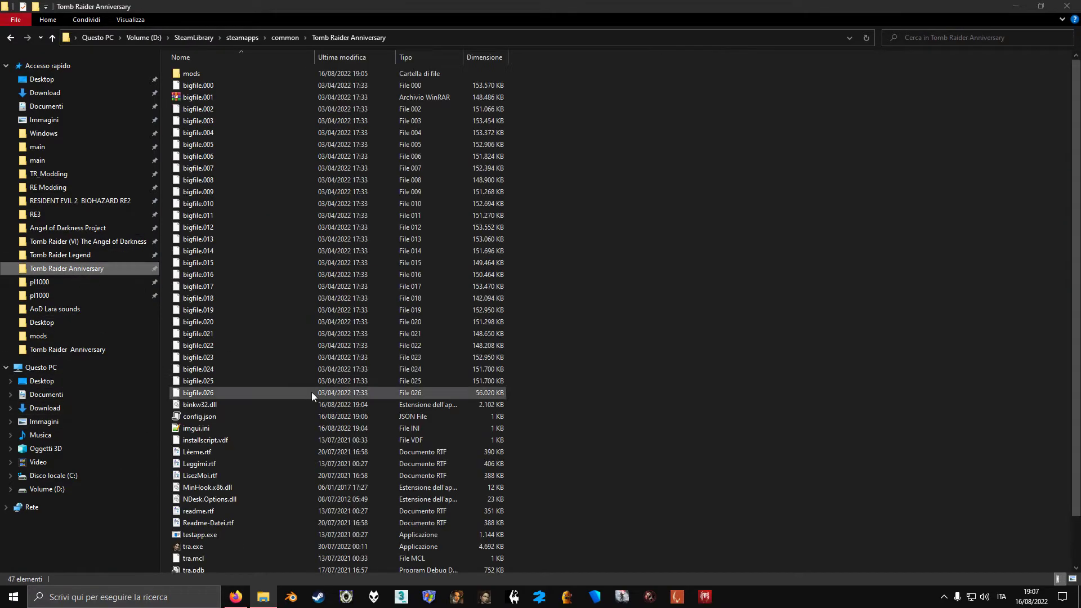
{"action": "scroll", "coordinate": [312, 391], "scroll_direction": "down", "scroll_amount": 2}
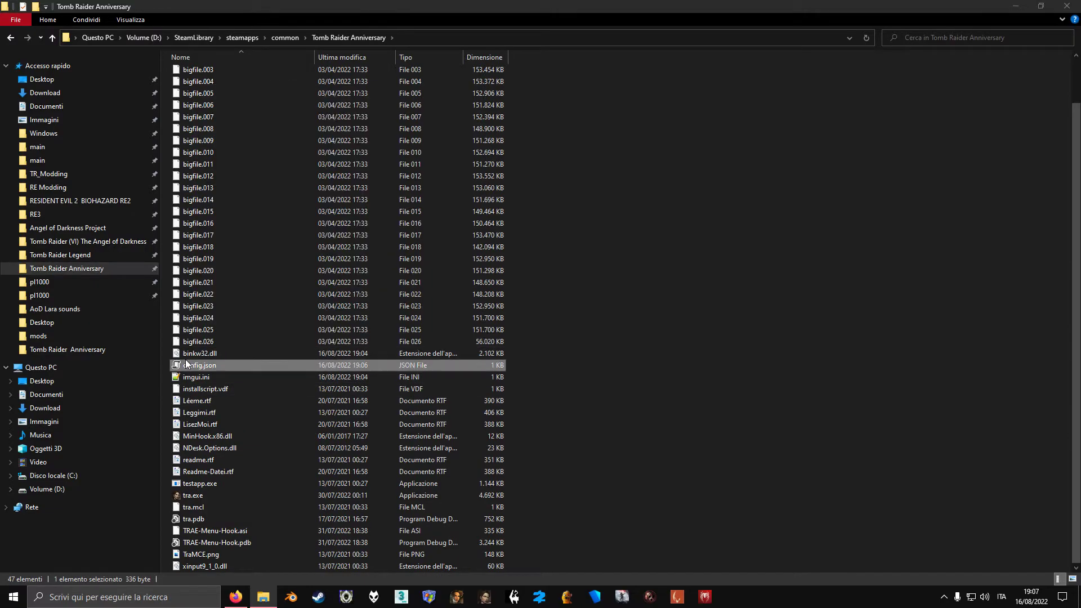
{"action": "right_click", "coordinate": [178, 356]}
{"action": "left_click", "coordinate": [200, 298]}
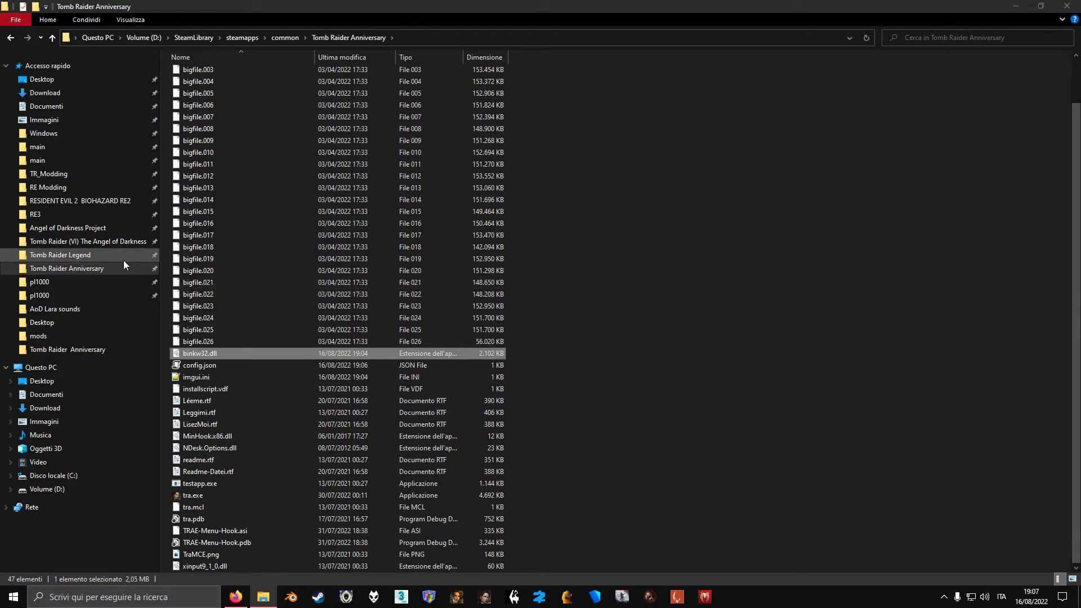
{"action": "left_click", "coordinate": [124, 258]}
{"action": "right_click", "coordinate": [593, 161]}
{"action": "left_click", "coordinate": [621, 237]}
{"action": "left_click", "coordinate": [562, 224]}
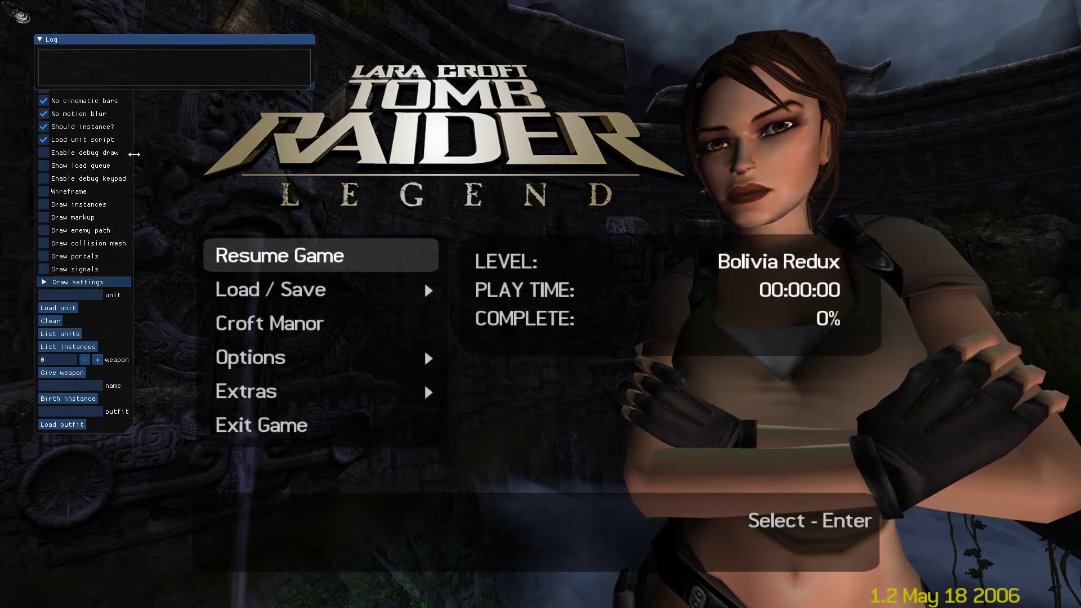
Widen and rearrange the debug Menu and Log windows, then hide the overlay with F8.
{"action": "left_click_drag", "start_coordinate": [133, 147], "coordinate": [287, 146]}
{"action": "left_click_drag", "start_coordinate": [305, 68], "coordinate": [291, 40]}
{"action": "left_click_drag", "start_coordinate": [263, 95], "coordinate": [262, 135]}
{"action": "key", "text": "F8"}
Start Croft Manor, run and turn Lara around, then Alt+Tab out of the game.
{"action": "mouse_move", "coordinate": [303, 286]}
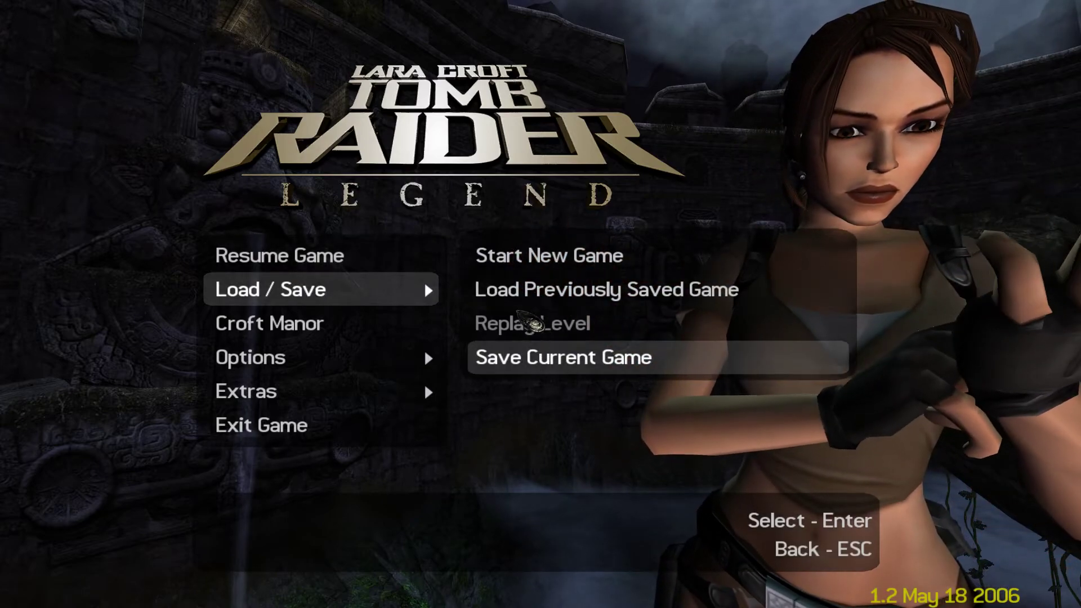
{"action": "left_click", "coordinate": [298, 327]}
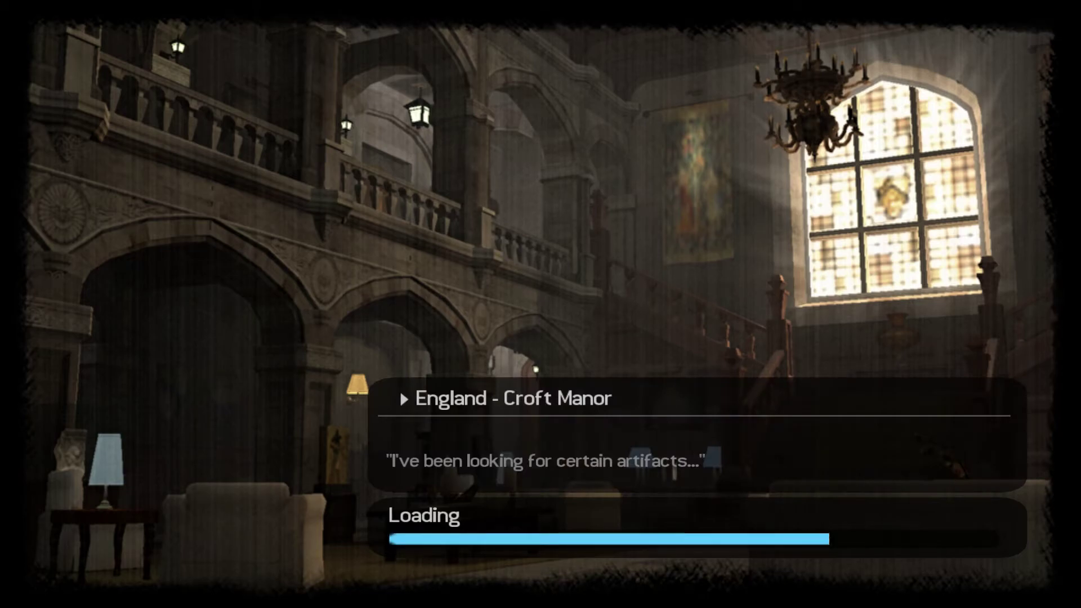
{"action": "key", "text": "w"}
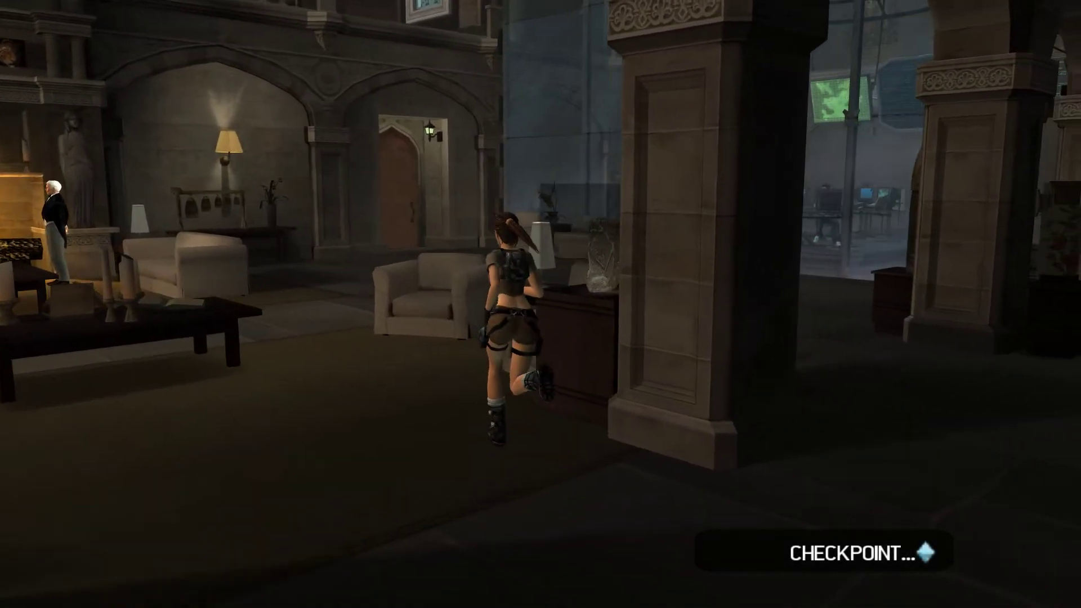
{"action": "key", "text": "s"}
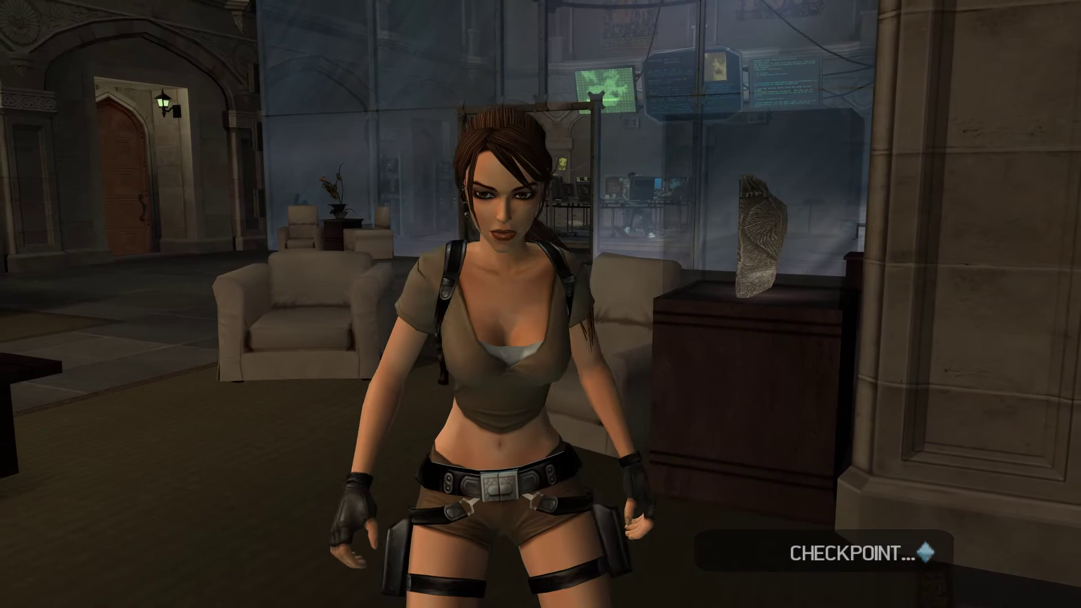
{"action": "key", "text": "w"}
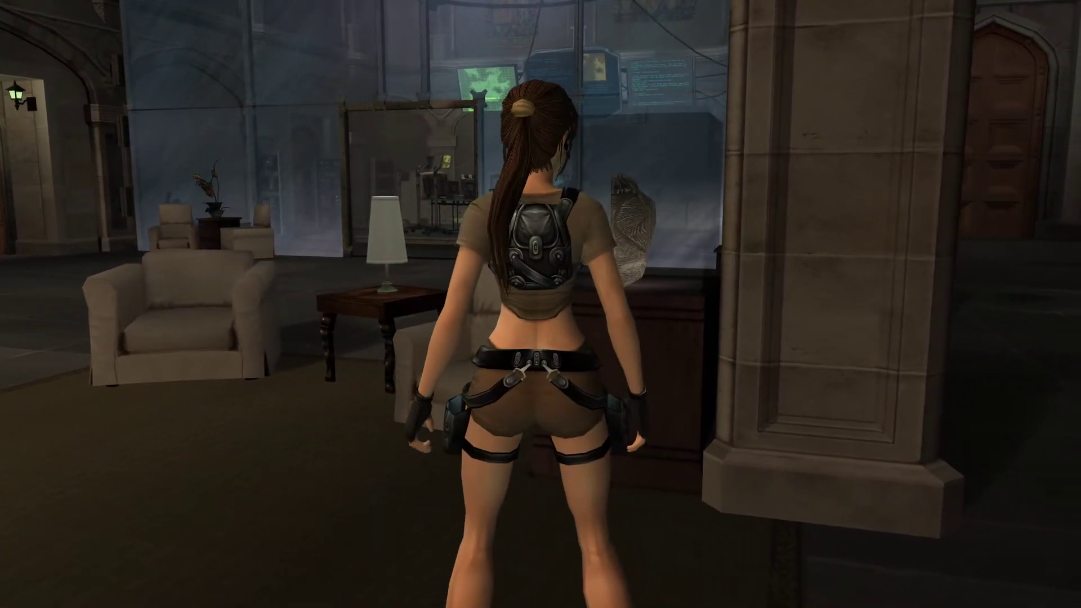
{"action": "key", "text": "alt+Tab"}
Restore the running game fullscreen from the taskbar, resume play, then Alt+Tab back to Explorer.
{"action": "right_click", "coordinate": [456, 597]}
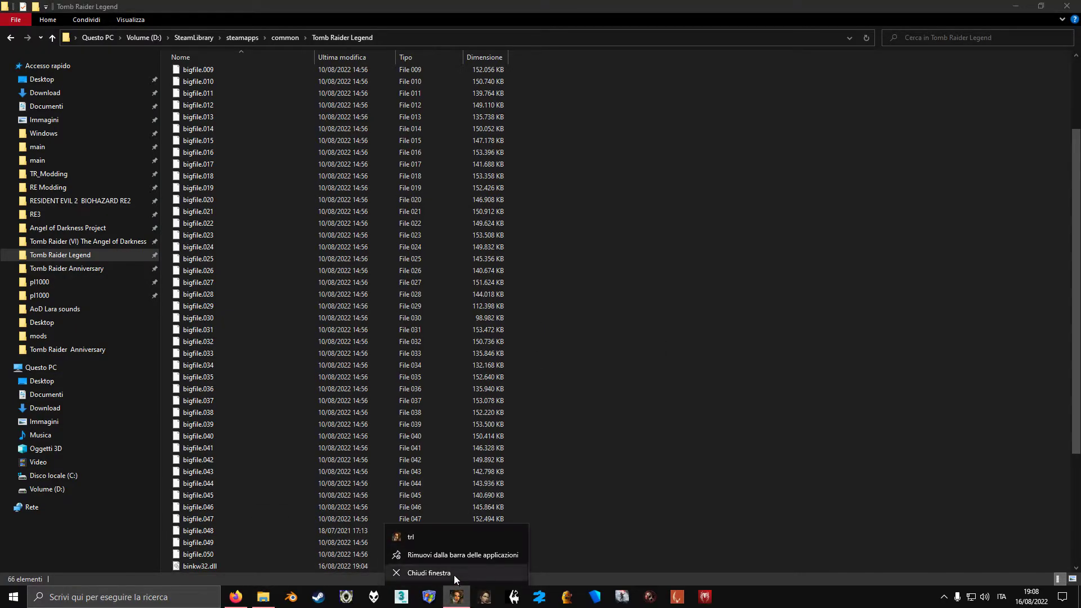
{"action": "left_click", "coordinate": [506, 535]}
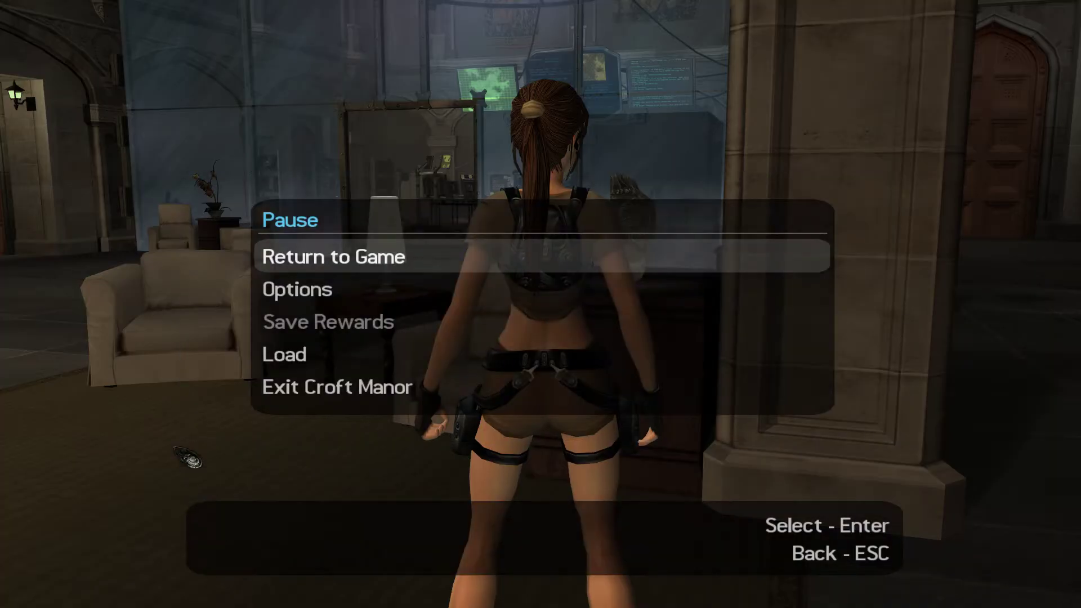
{"action": "key", "text": "Return"}
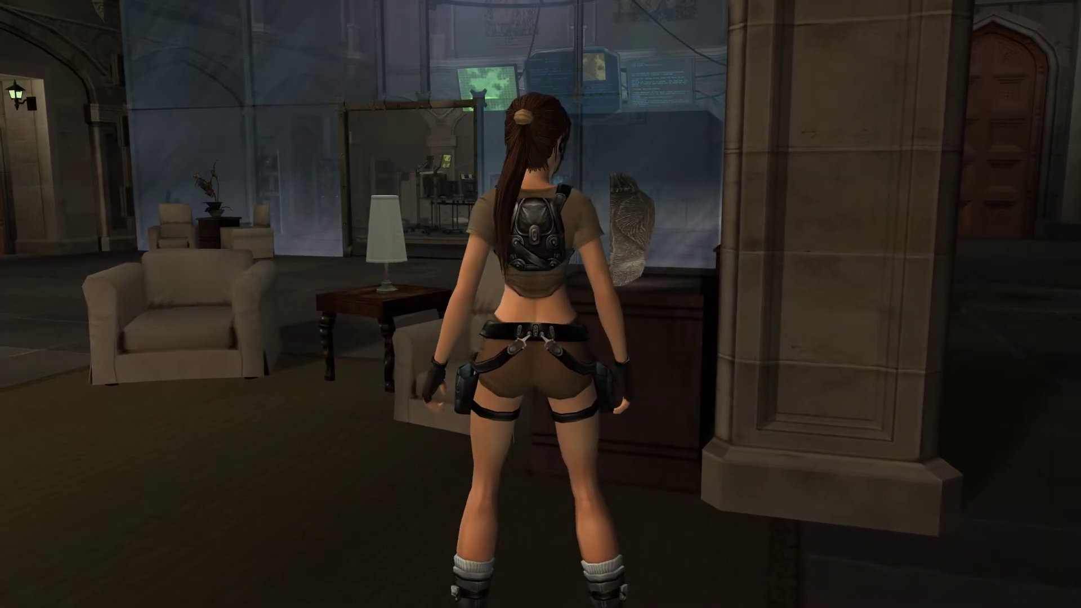
{"action": "key", "text": "alt+Tab"}
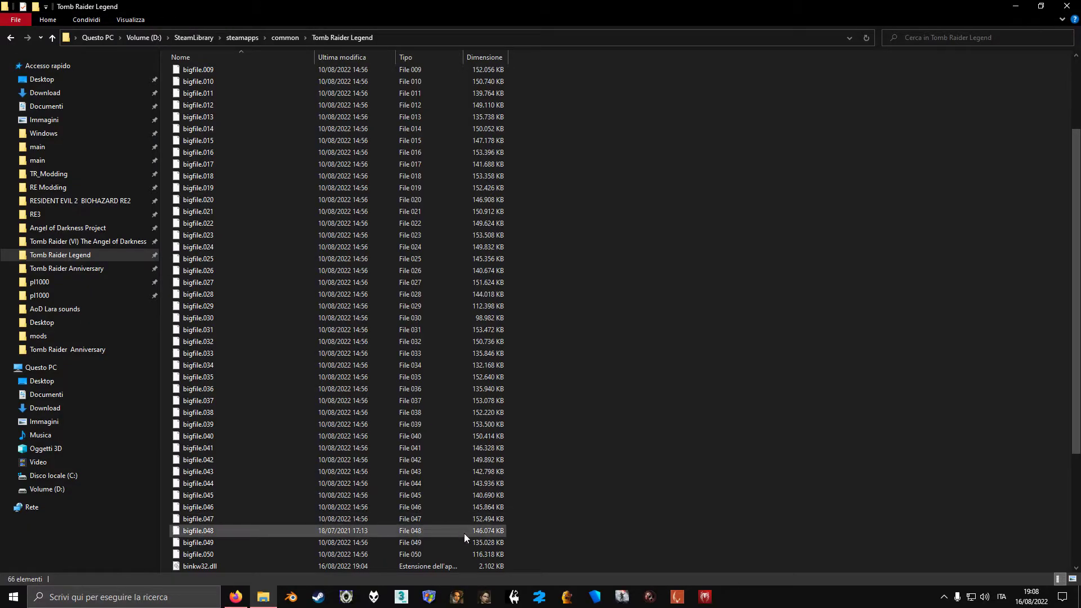
Create a new folder named mods in the Tomb Raider Legend game folder.
{"action": "scroll", "coordinate": [464, 549], "scroll_direction": "down", "scroll_amount": 3}
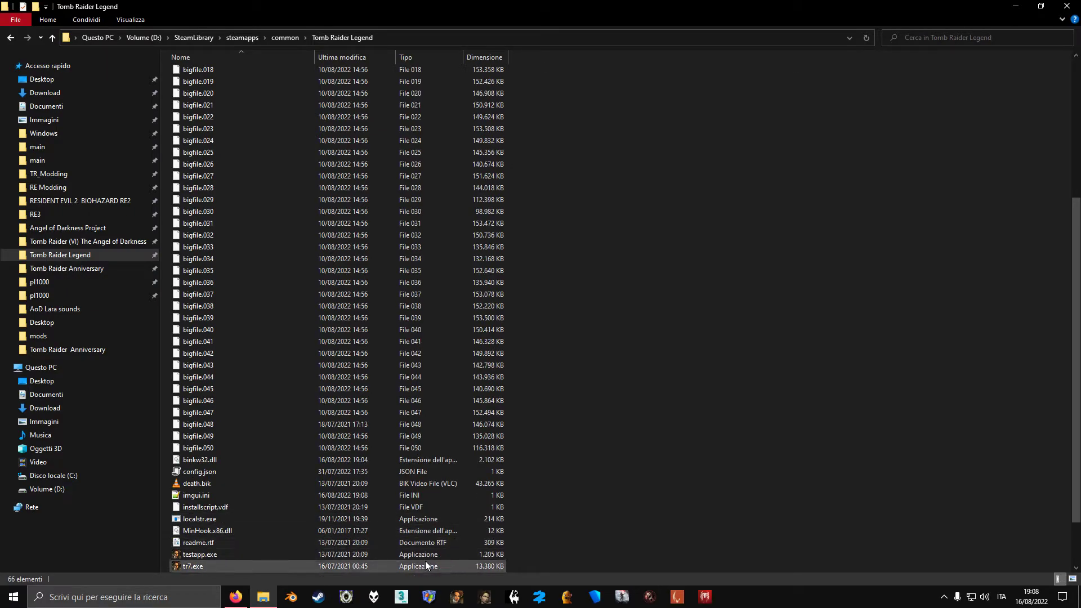
{"action": "scroll", "coordinate": [406, 563], "scroll_direction": "down", "scroll_amount": 1}
{"action": "scroll", "coordinate": [281, 394], "scroll_direction": "up", "scroll_amount": 7}
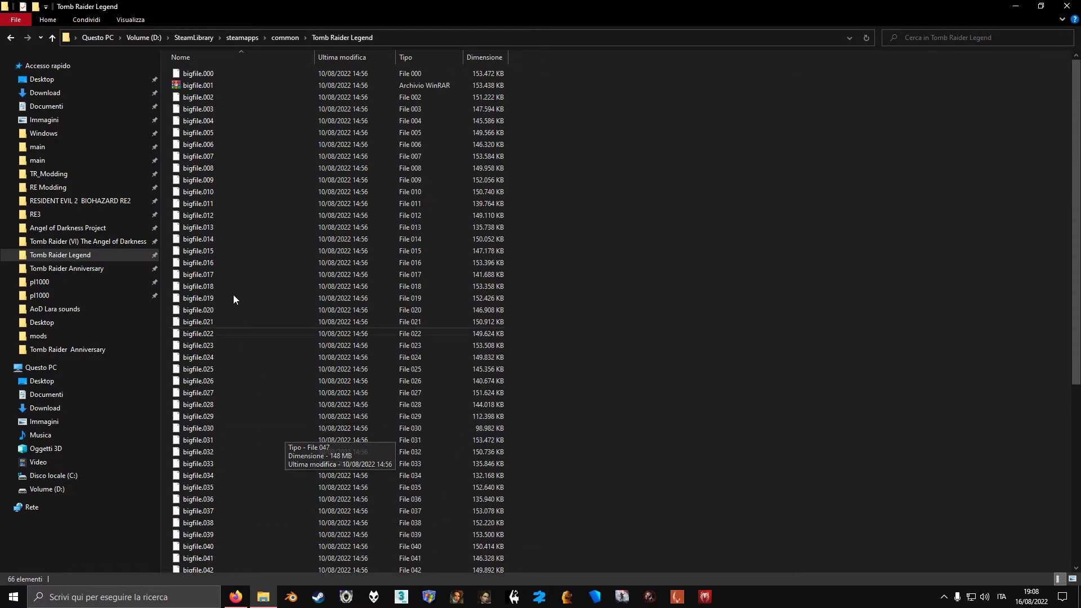
{"action": "right_click", "coordinate": [644, 190]}
{"action": "mouse_move", "coordinate": [671, 338]}
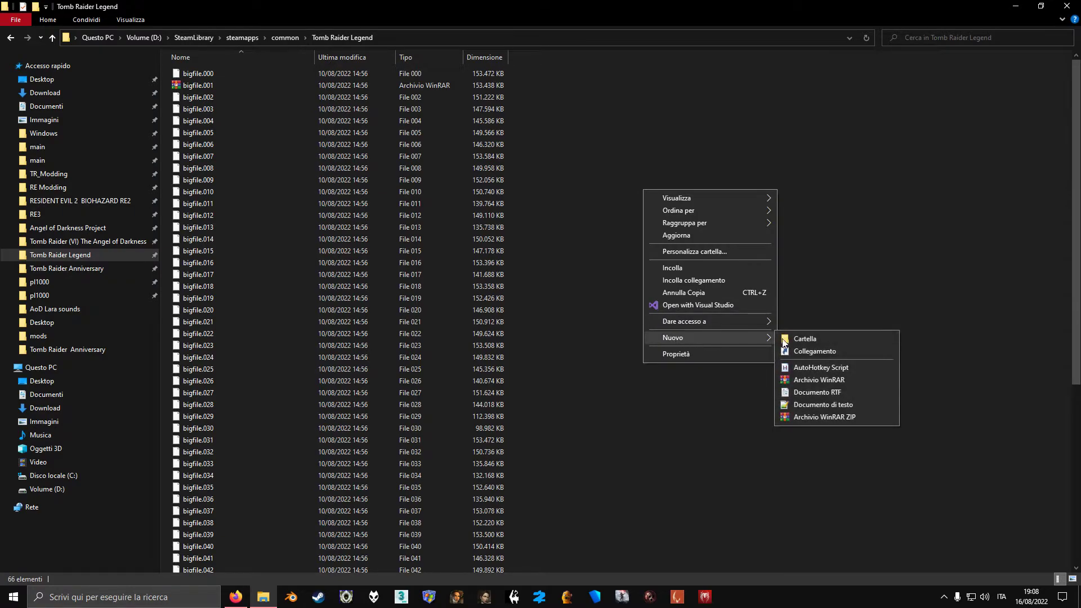
{"action": "left_click", "coordinate": [805, 338]}
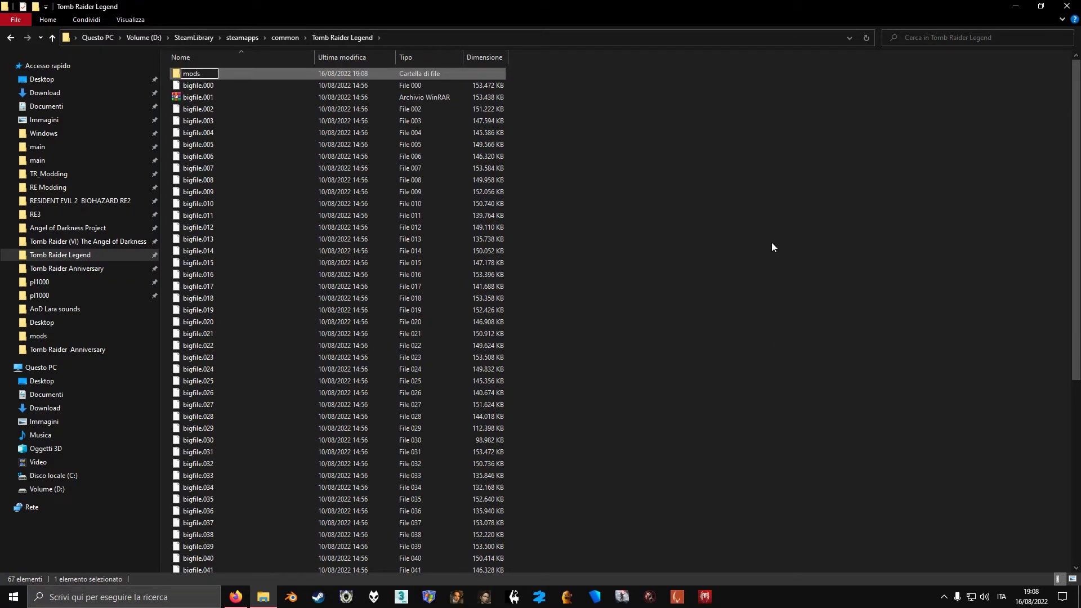
{"action": "key", "text": "Return"}
{"action": "left_click", "coordinate": [120, 91]}
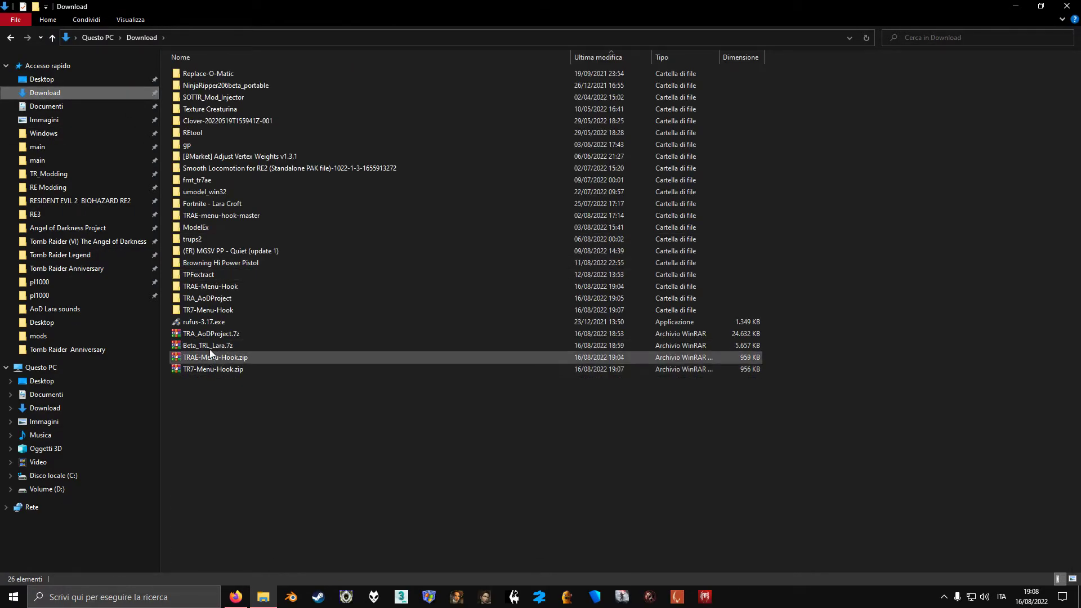
Extract Beta_TRL_Lara.7z into a Beta_TRL_Lara folder and copy its lara.drm.
{"action": "right_click", "coordinate": [209, 345]}
{"action": "mouse_move", "coordinate": [241, 142]}
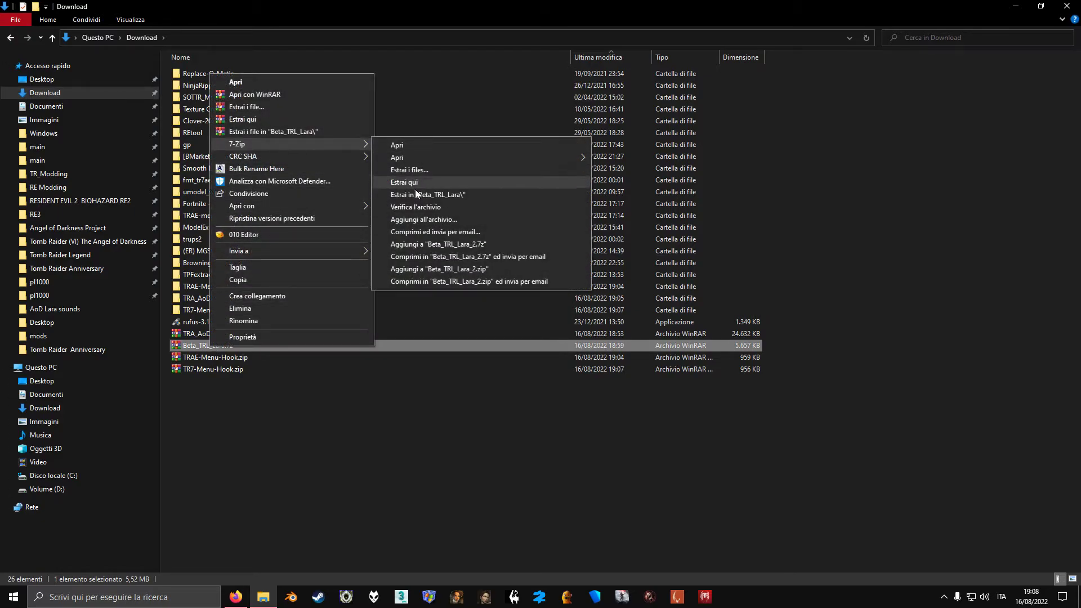
{"action": "left_click", "coordinate": [415, 194]}
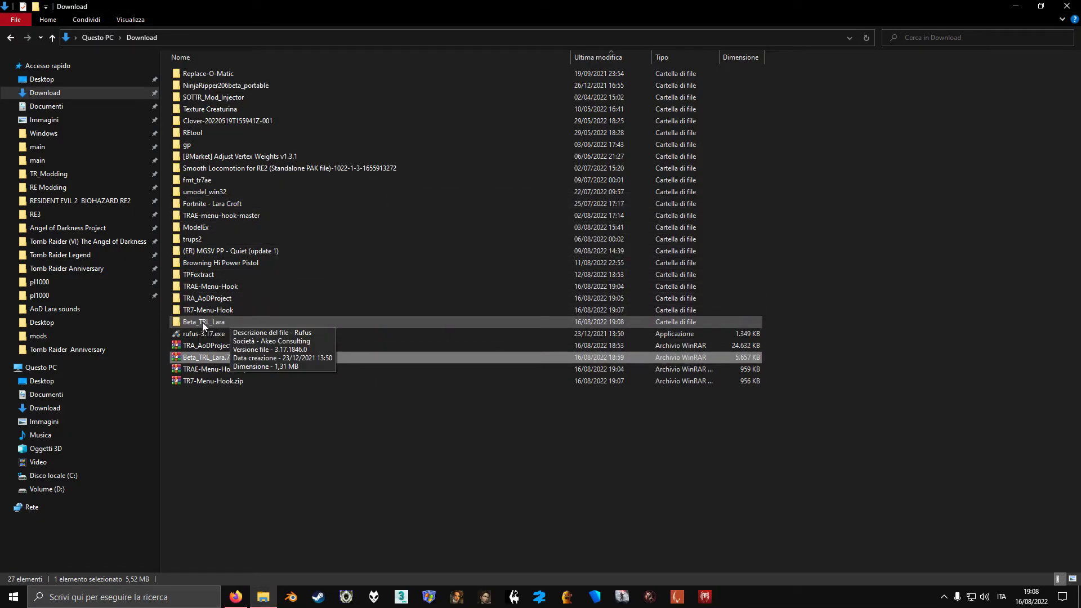
{"action": "double_click", "coordinate": [202, 322]}
{"action": "right_click", "coordinate": [195, 74]}
{"action": "left_click", "coordinate": [216, 267]}
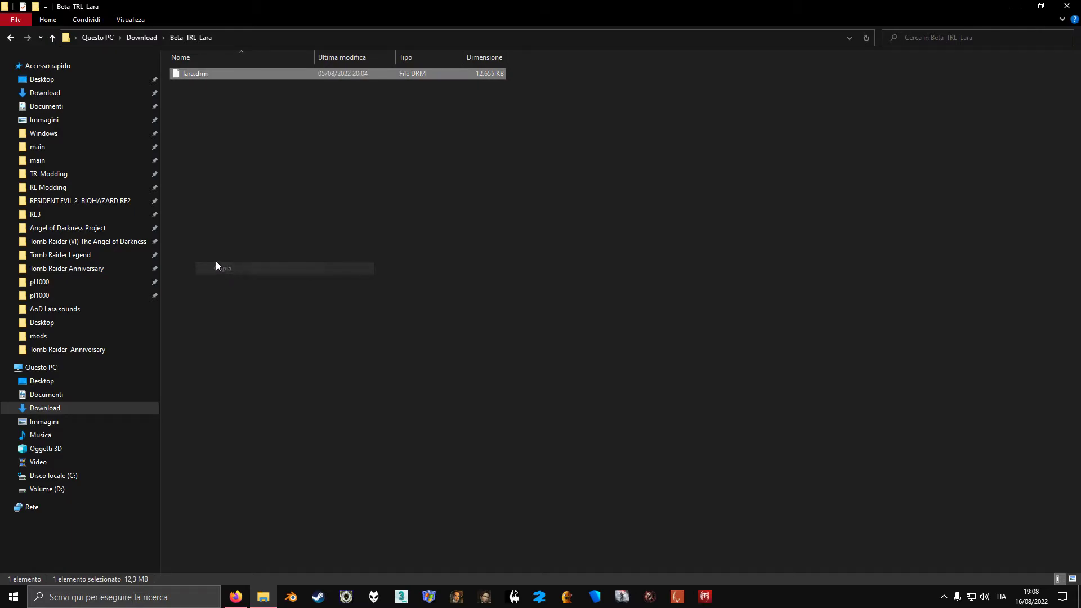
Paste lara.drm into the Tomb Raider Legend mods folder.
{"action": "key", "text": "alt+Left"}
{"action": "double_click", "coordinate": [209, 244]}
{"action": "left_click", "coordinate": [200, 85]}
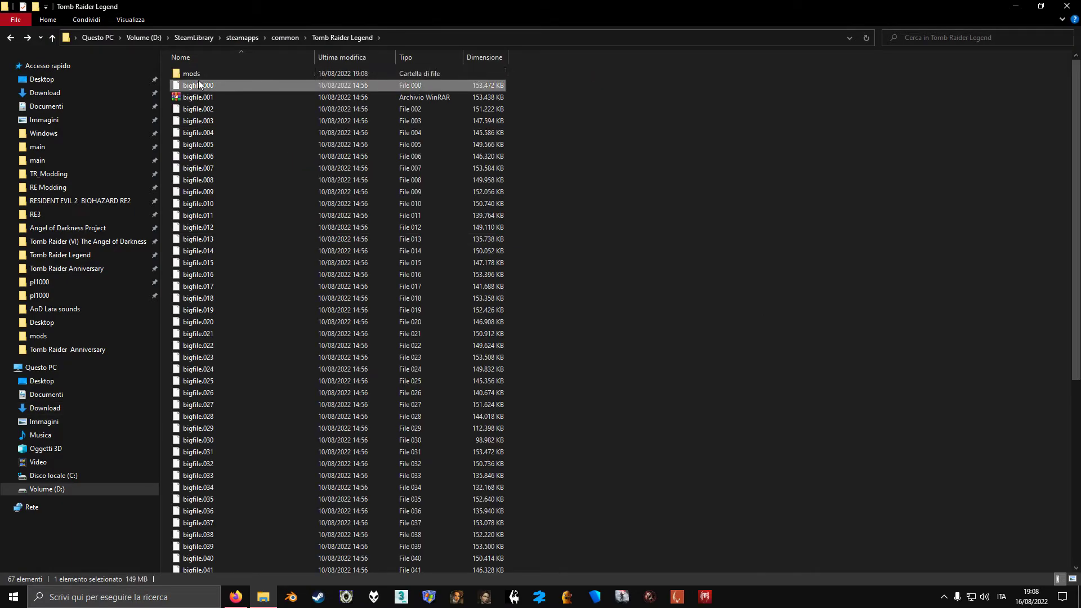
{"action": "double_click", "coordinate": [198, 75]}
{"action": "right_click", "coordinate": [216, 96]}
{"action": "left_click", "coordinate": [265, 174]}
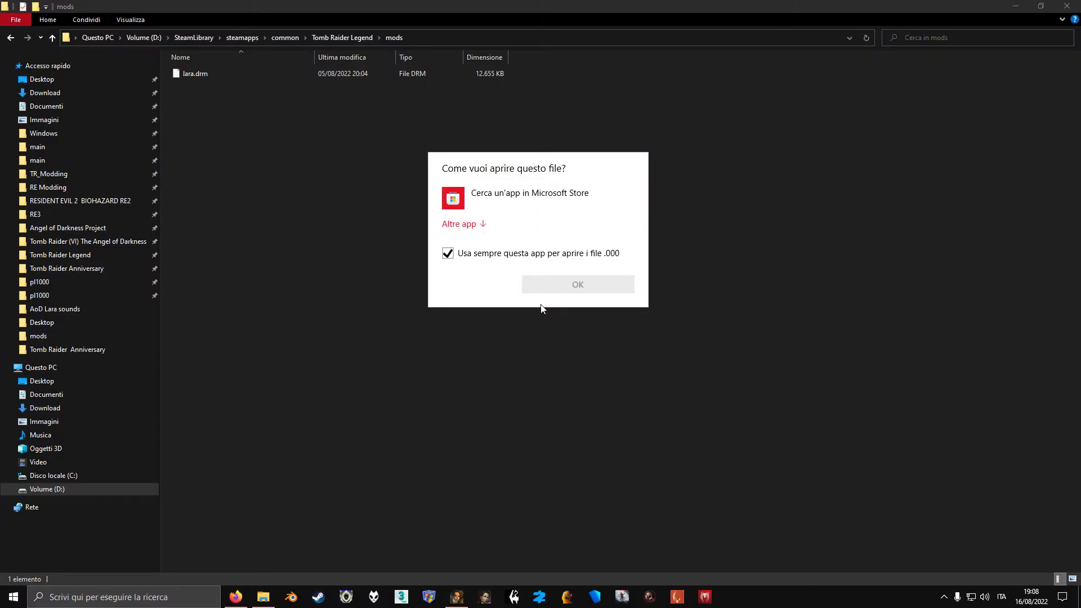
Dismiss the .000 open-with prompt, return to Tomb Raider: Legend and hide the debug overlay with F8.
{"action": "left_click", "coordinate": [510, 382]}
{"action": "left_click", "coordinate": [457, 597]}
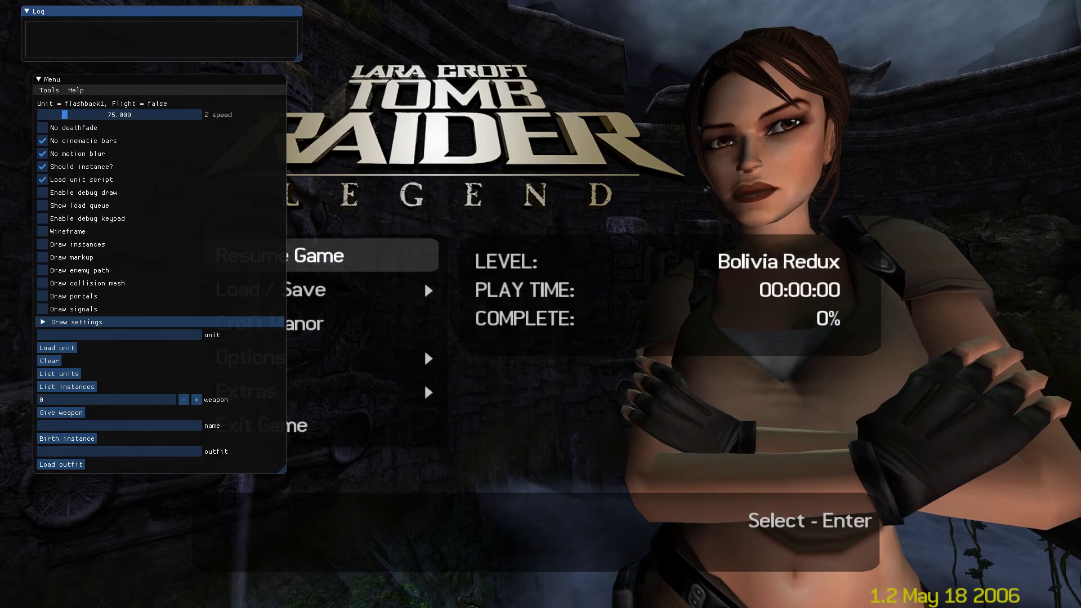
{"action": "key", "text": "F8"}
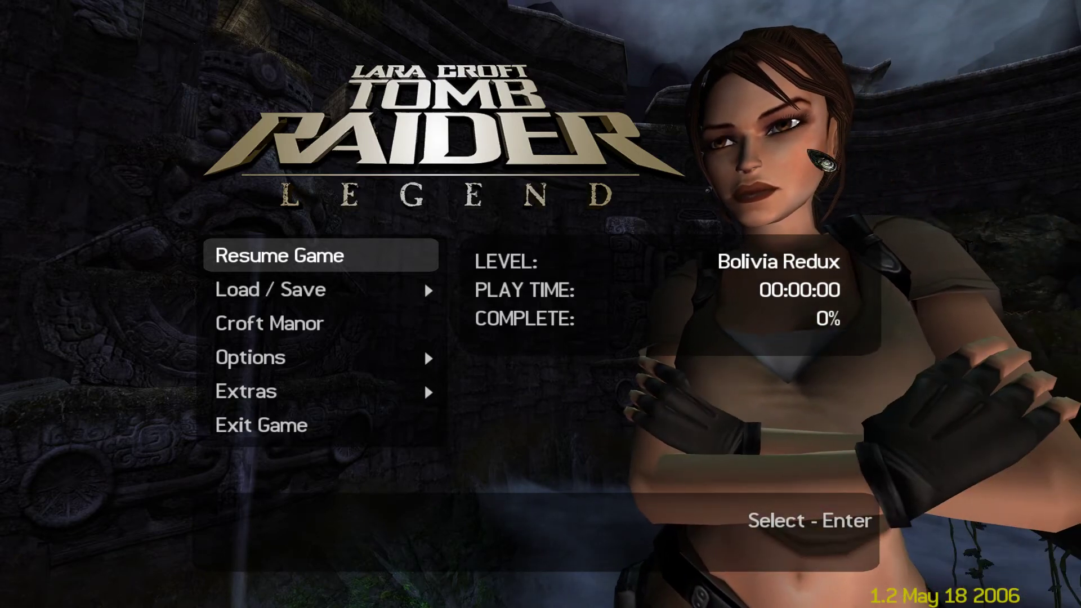
Start Croft Manor and run, roll and flip the beta Lara around the hall and lounge.
{"action": "mouse_move", "coordinate": [299, 290]}
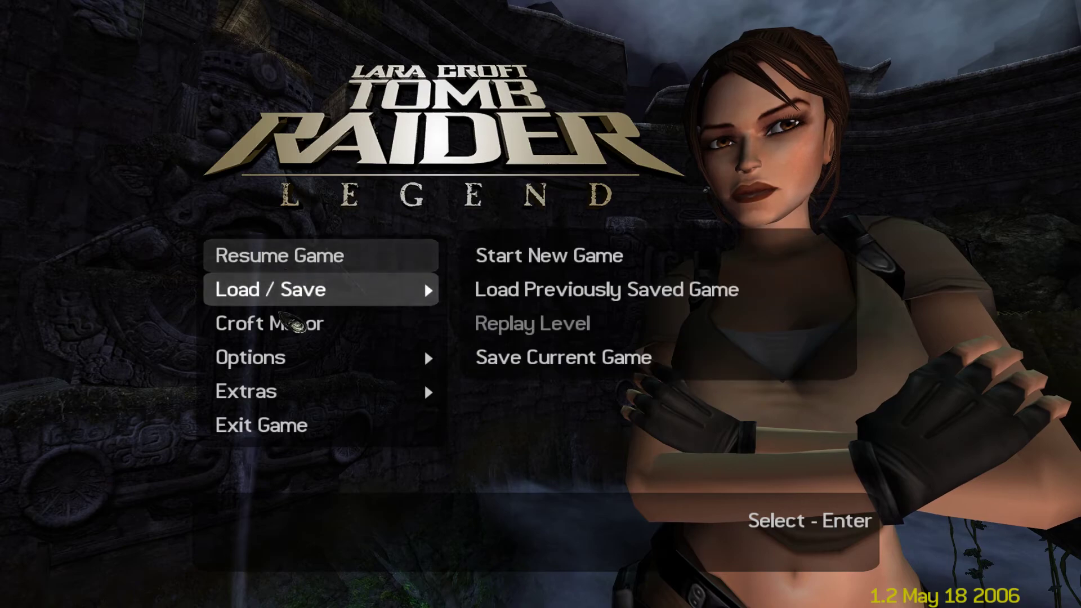
{"action": "left_click", "coordinate": [292, 323]}
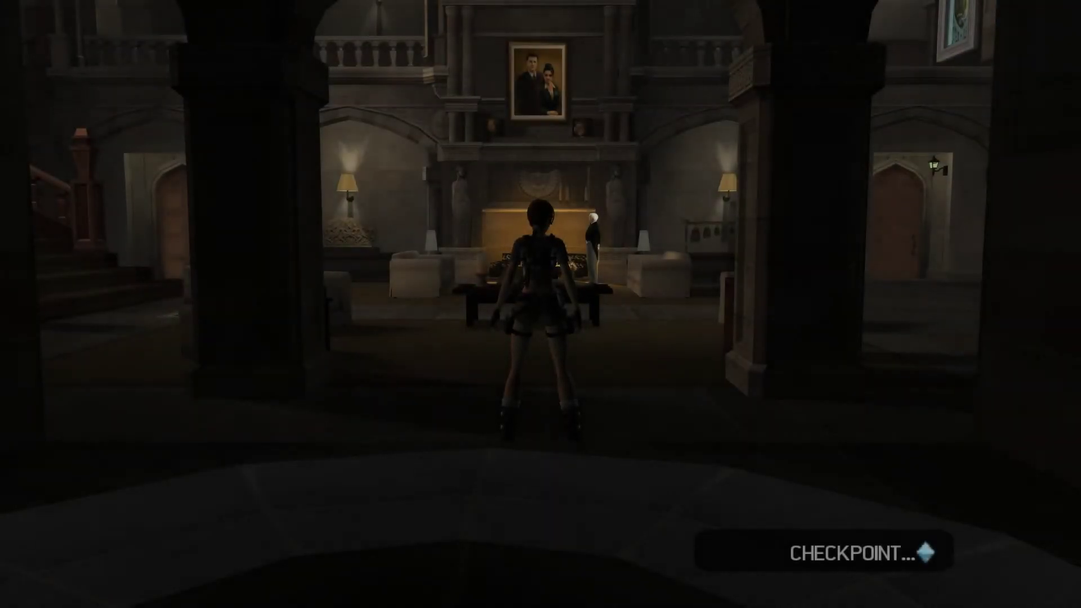
{"action": "key", "text": "w"}
{"action": "key", "text": "s"}
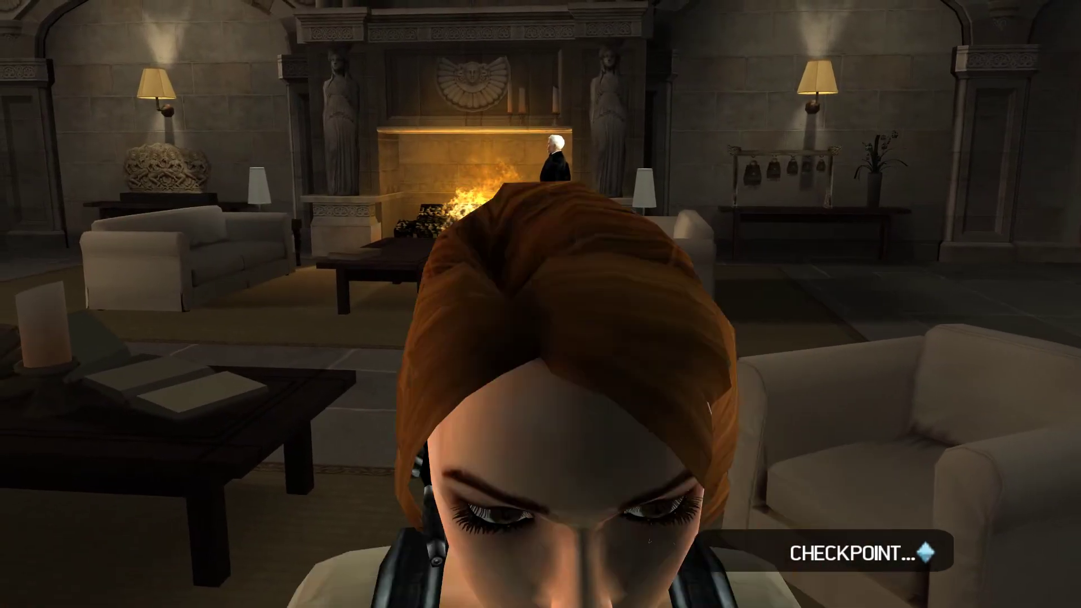
{"action": "key", "text": "w"}
{"action": "key", "text": "shift"}
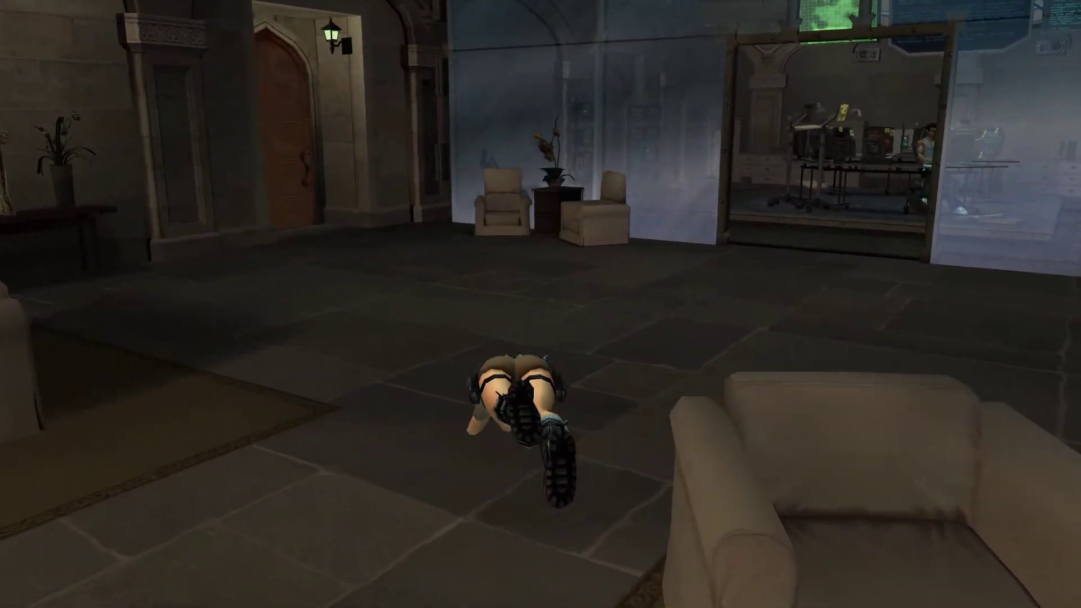
{"action": "key", "text": "w"}
{"action": "key", "text": "space"}
{"action": "key", "text": "space"}
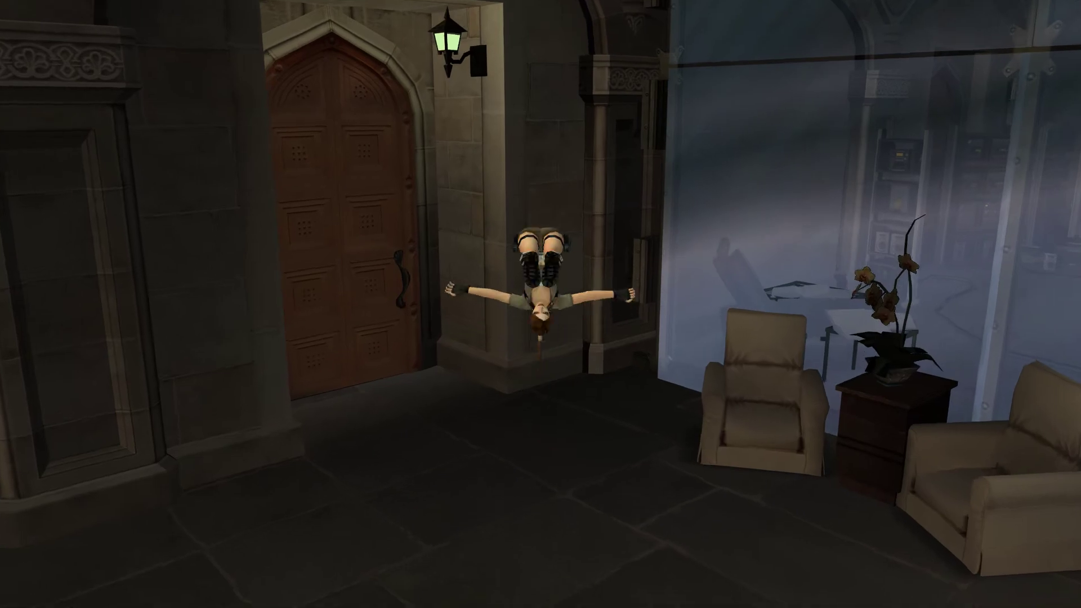
{"action": "key", "text": "s"}
{"action": "key", "text": "d"}
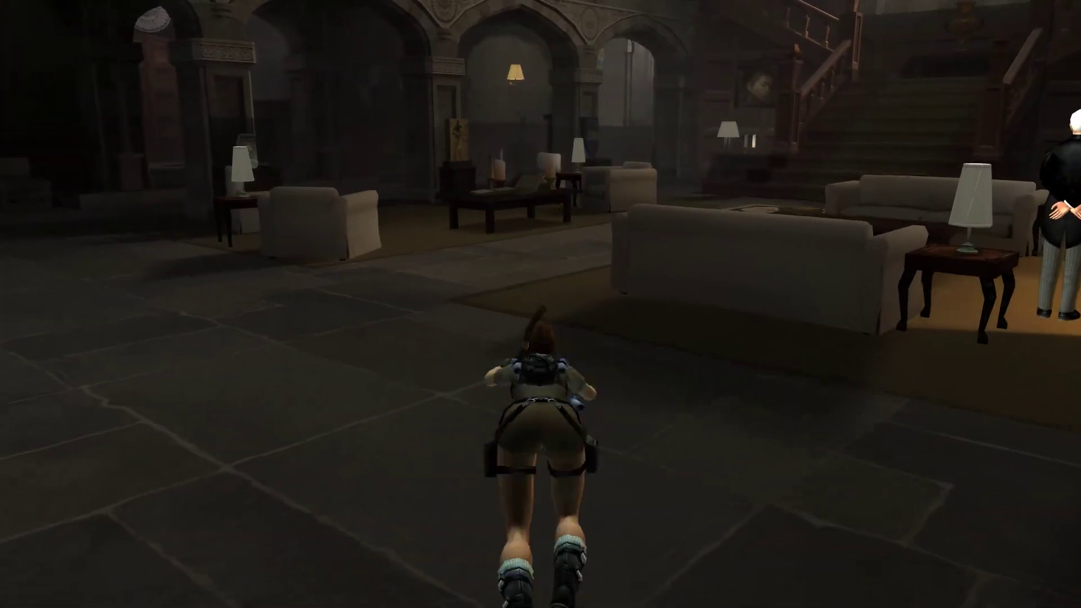
{"action": "key", "text": "w"}
{"action": "key", "text": "shift"}
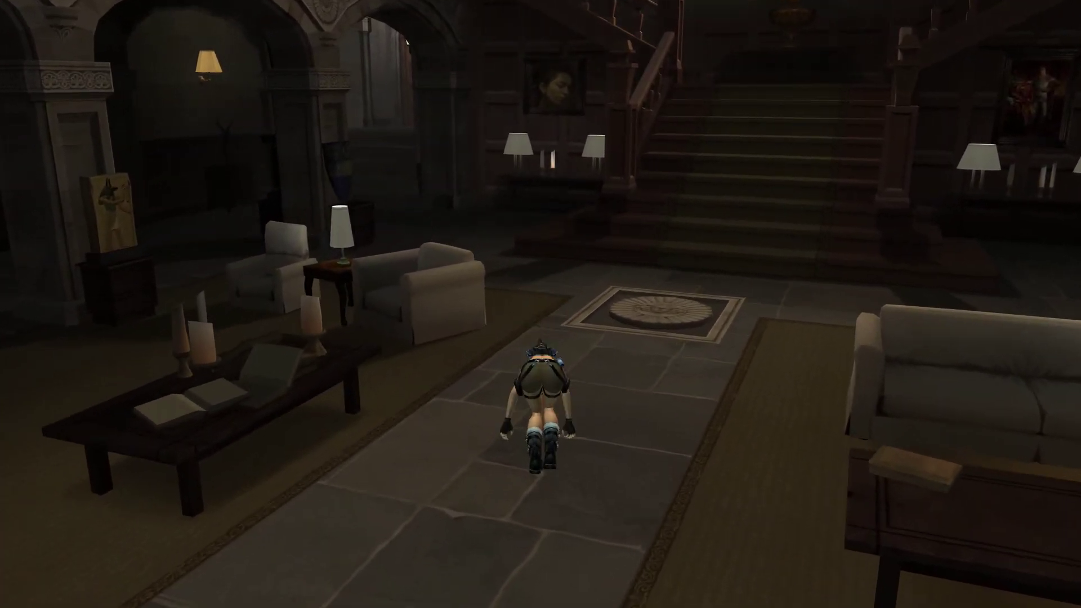
{"action": "key", "text": "space"}
Leave the game and close the Tomb Raider: Legend window from its taskbar icon.
{"action": "key", "text": "s"}
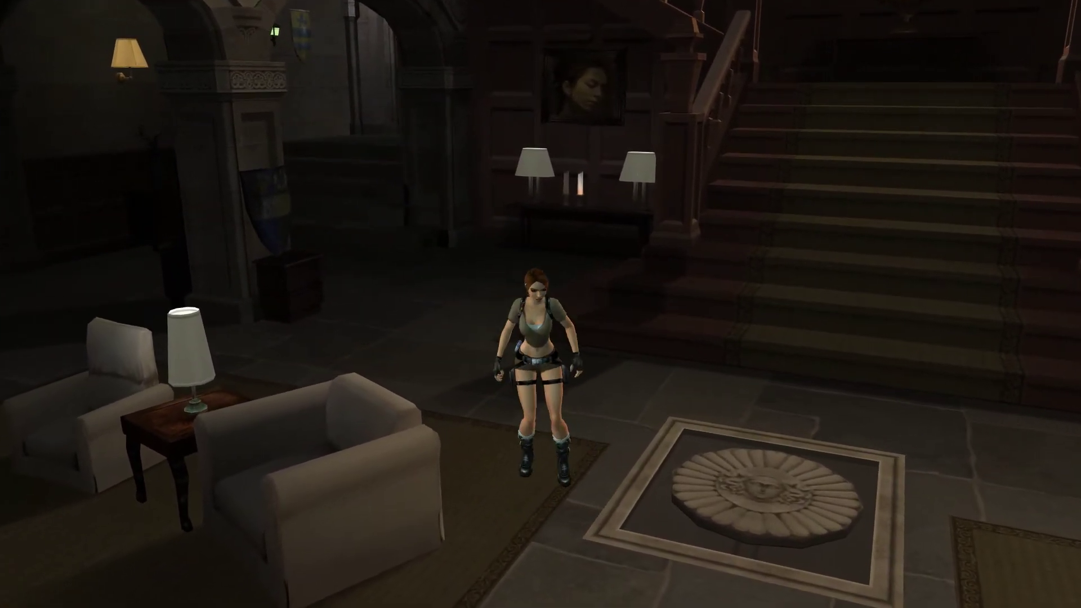
{"action": "key", "text": "alt+Tab"}
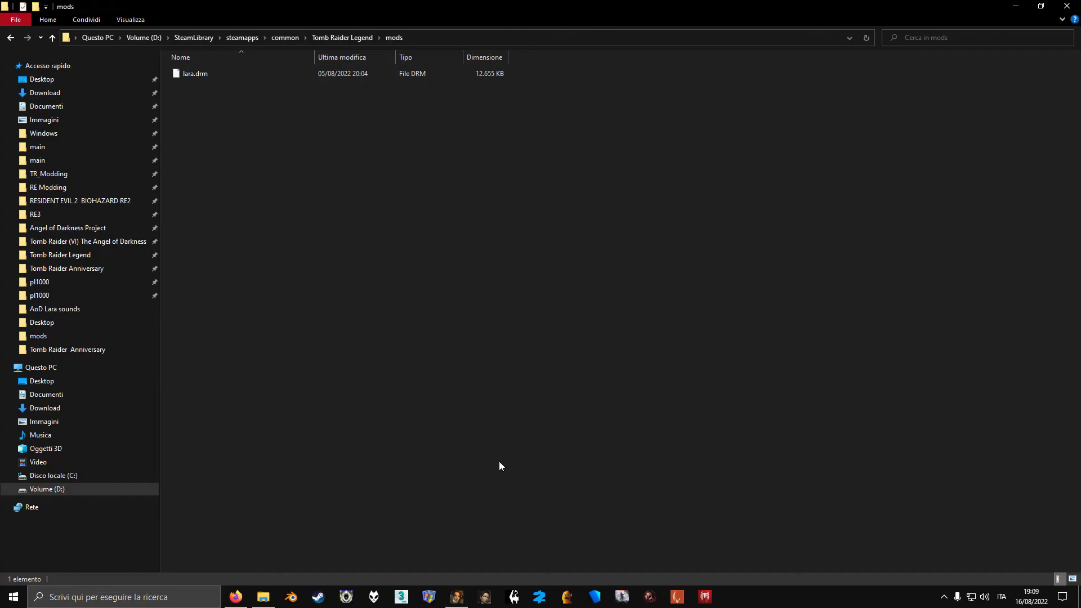
{"action": "right_click", "coordinate": [457, 596]}
{"action": "left_click", "coordinate": [450, 575]}
Browse to D:\TRAE and create a new folder named units.
{"action": "key", "text": "BackSpace"}
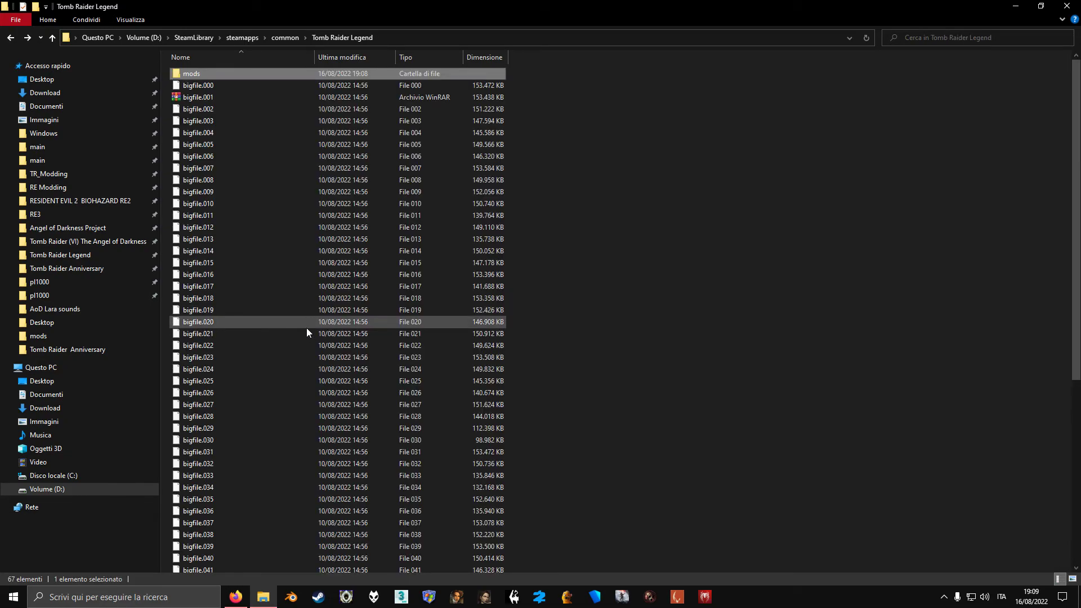
{"action": "left_click", "coordinate": [131, 493]}
{"action": "right_click", "coordinate": [222, 391]}
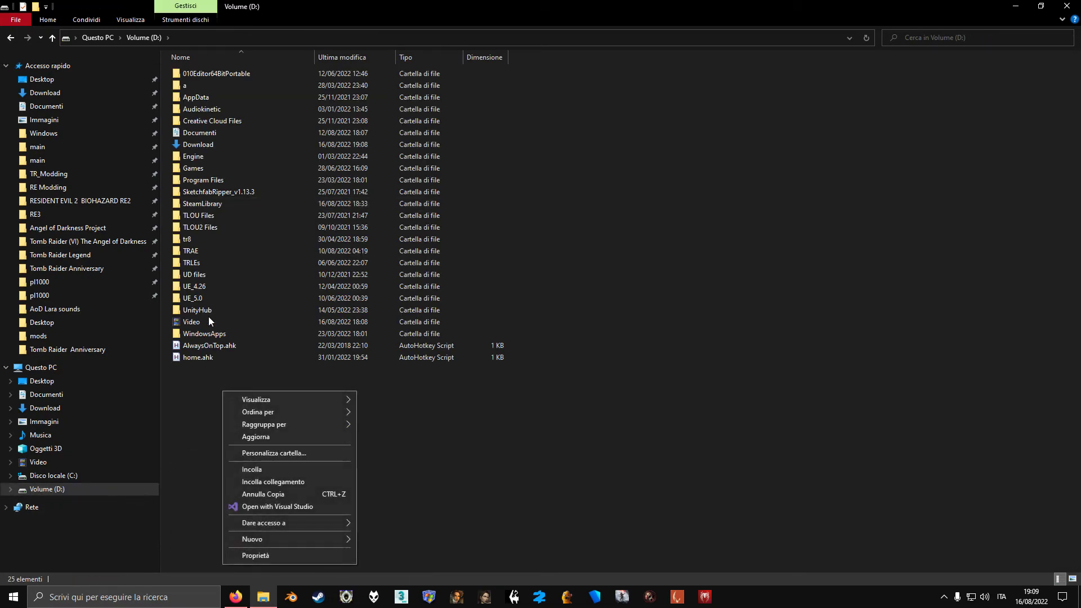
{"action": "double_click", "coordinate": [205, 250]}
{"action": "right_click", "coordinate": [204, 105]}
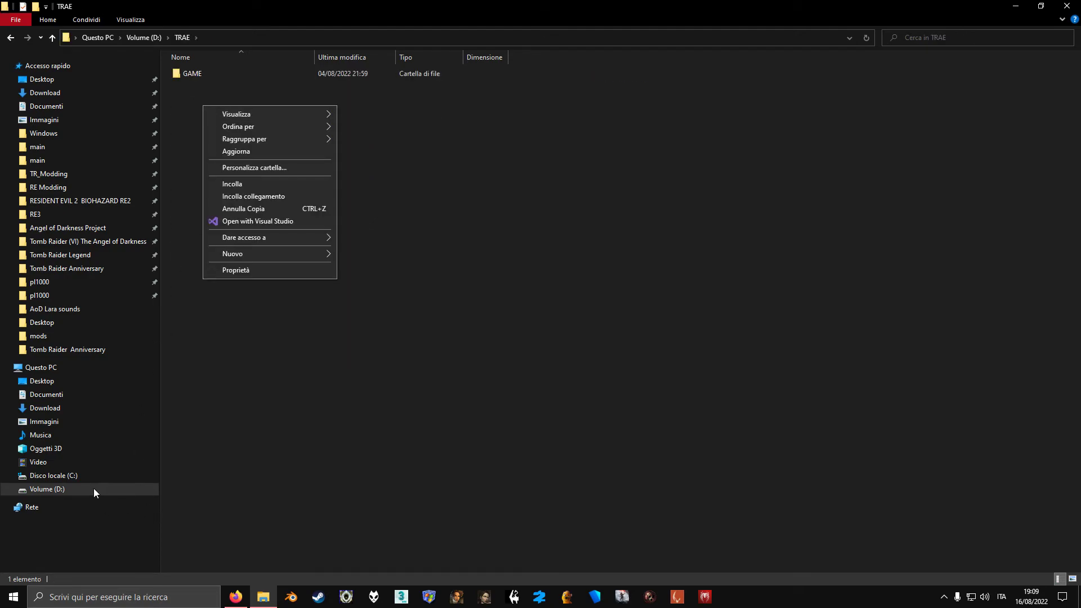
{"action": "mouse_move", "coordinate": [266, 260]}
{"action": "left_click", "coordinate": [351, 254]}
{"action": "type", "text": "unit"}
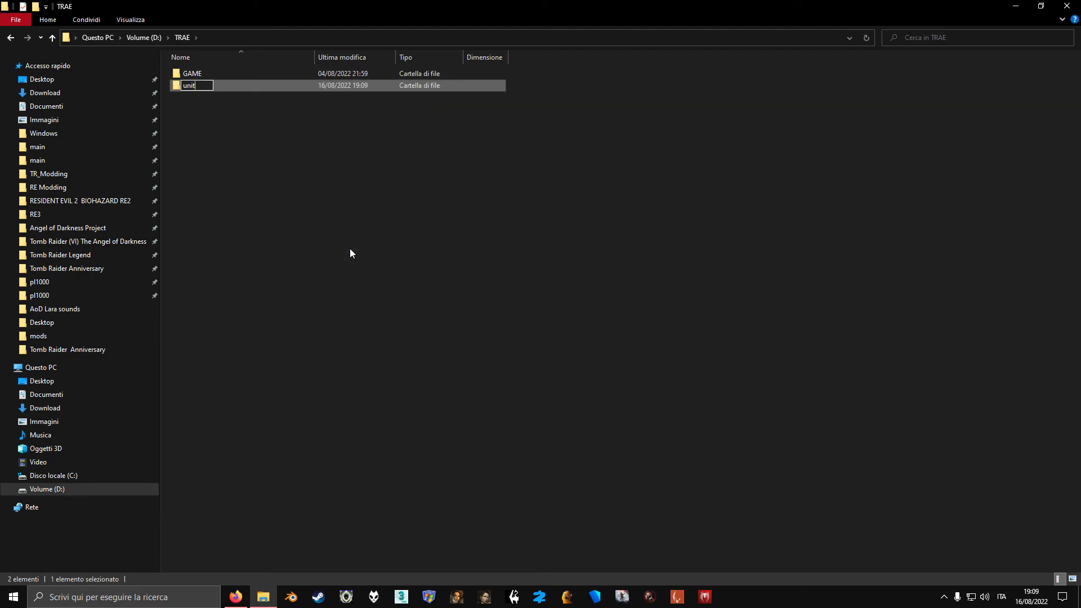
{"action": "type", "text": "s"}
{"action": "key", "text": "Return"}
Open the units folder, then delete it and go back up to Volume (D:).
{"action": "double_click", "coordinate": [212, 88]}
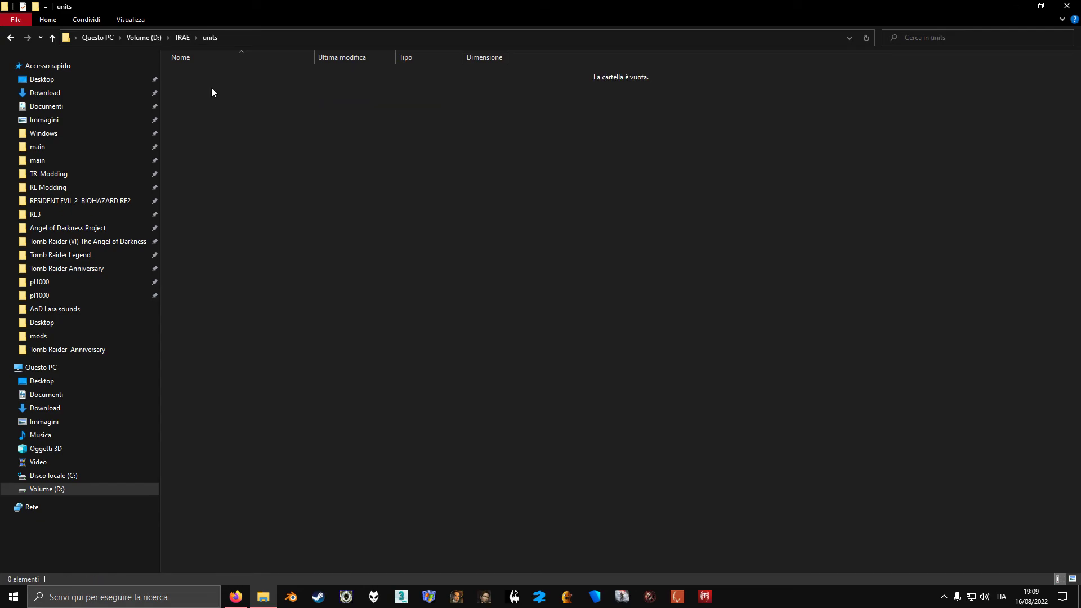
{"action": "key", "text": "BackSpace"}
{"action": "right_click", "coordinate": [211, 88]}
{"action": "left_click", "coordinate": [241, 420]}
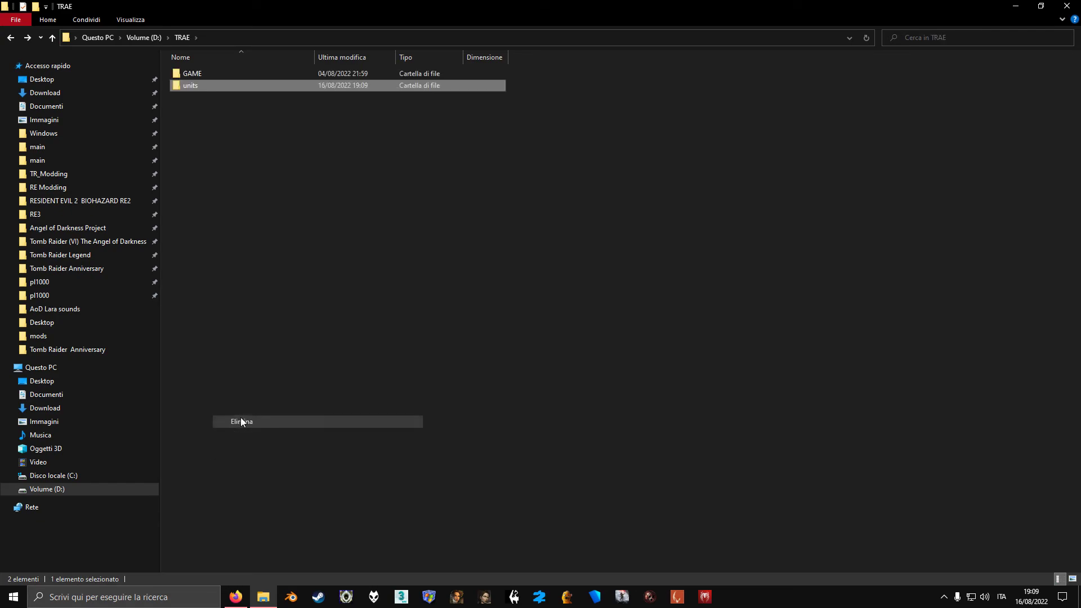
{"action": "key", "text": "BackSpace"}
Go back up to the Tomb Raider Legend game folder containing the mods folder and bigfile archives.
{"action": "key", "text": "alt+Left"}
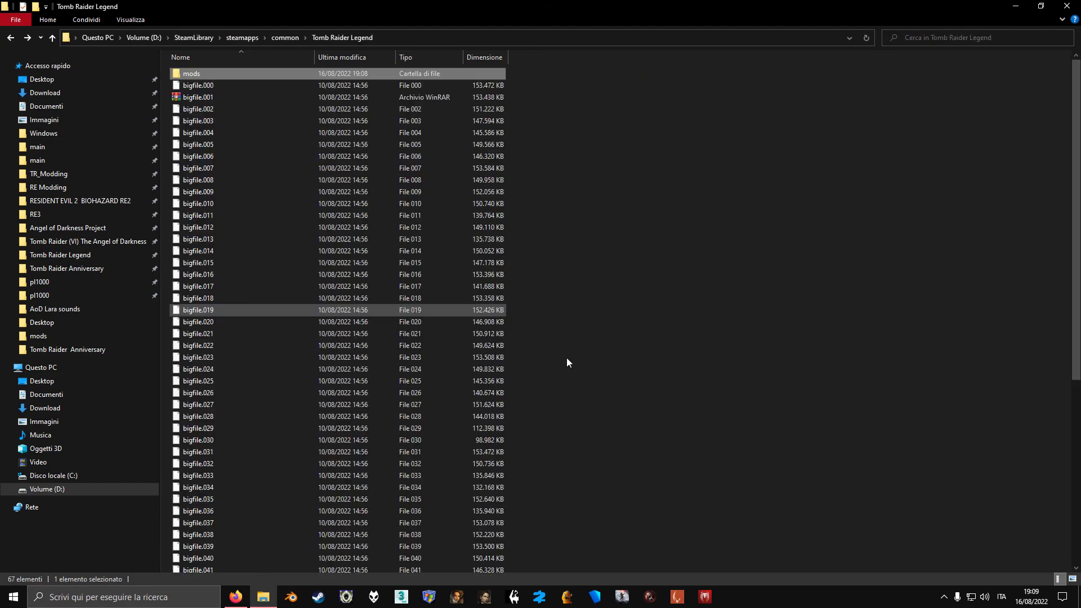